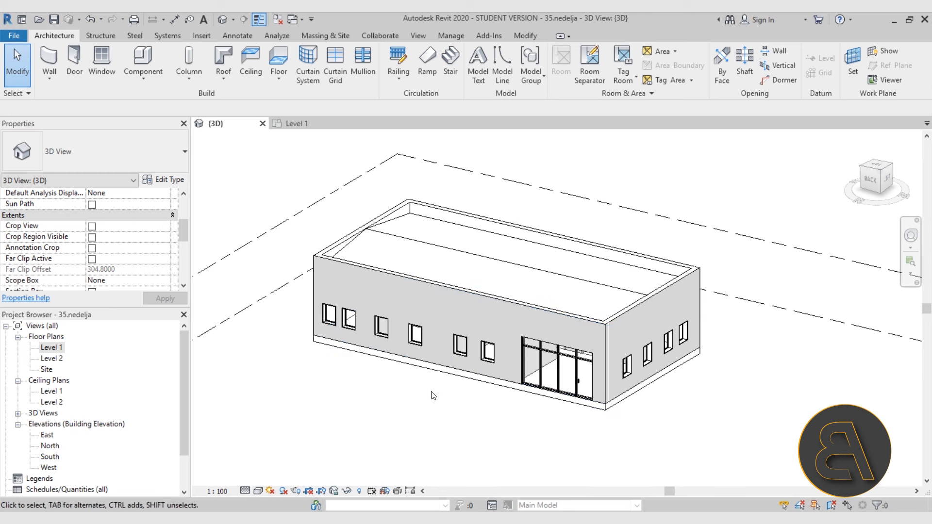
- Open the project's area and volume computation settings
{"action": "middle_click_drag", "start_coordinate": [426, 406], "coordinate": [426, 406]}
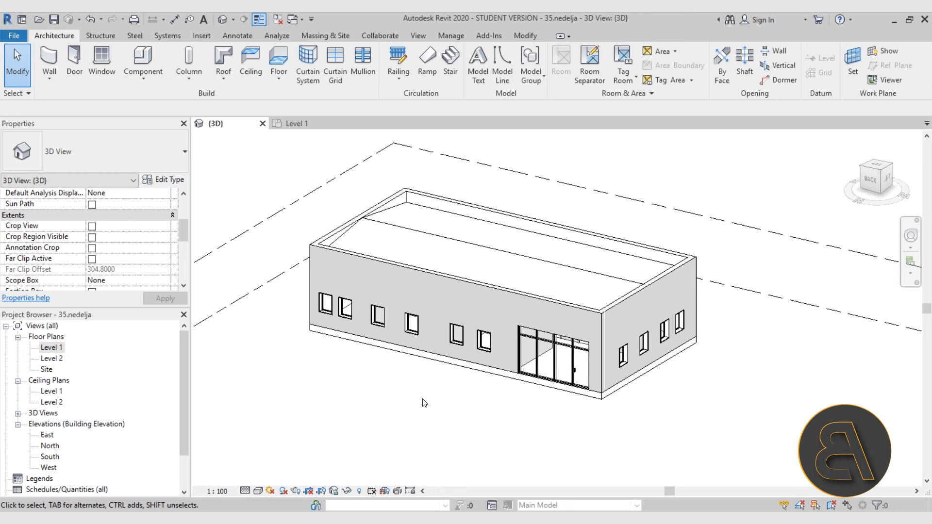
{"action": "left_click", "coordinate": [651, 95]}
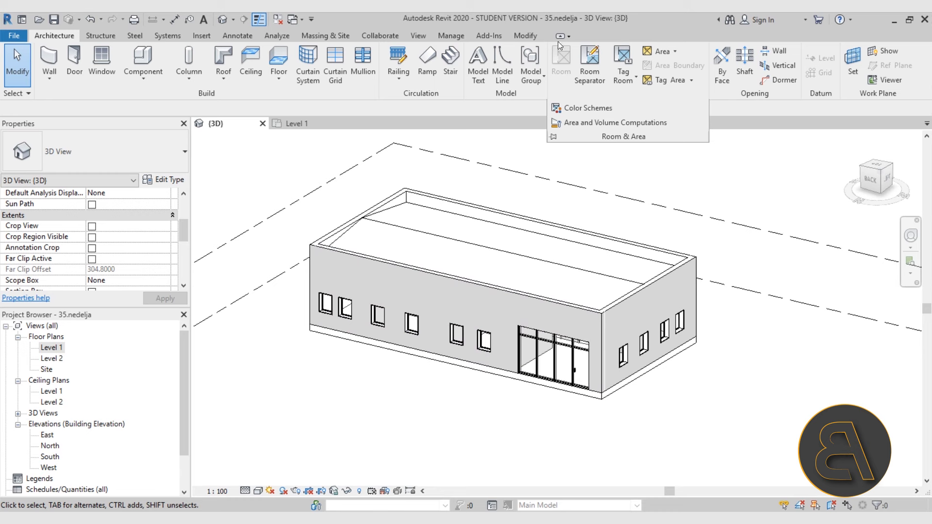
{"action": "left_click", "coordinate": [621, 93]}
{"action": "left_click", "coordinate": [574, 126]}
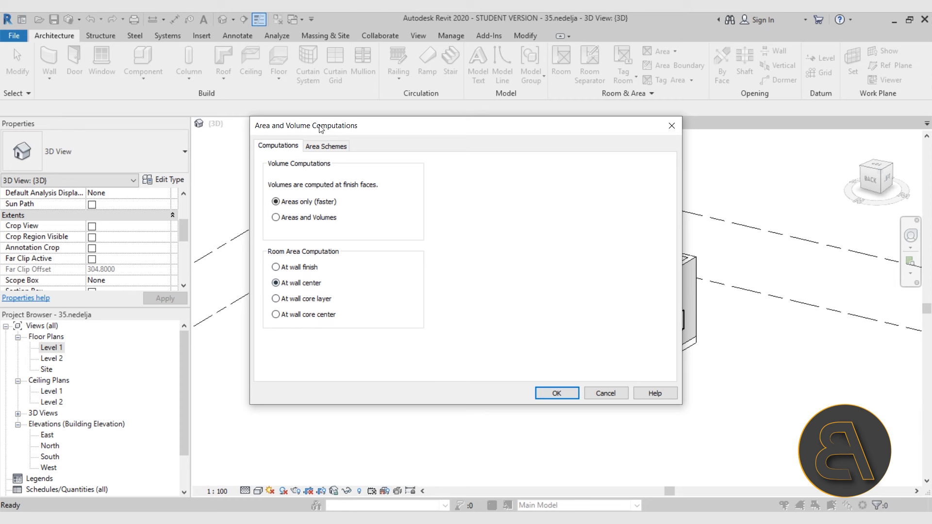
- Add a new area scheme alongside Gross Building and Rentable, and accept the area and volume computation settings
{"action": "left_click", "coordinate": [318, 148]}
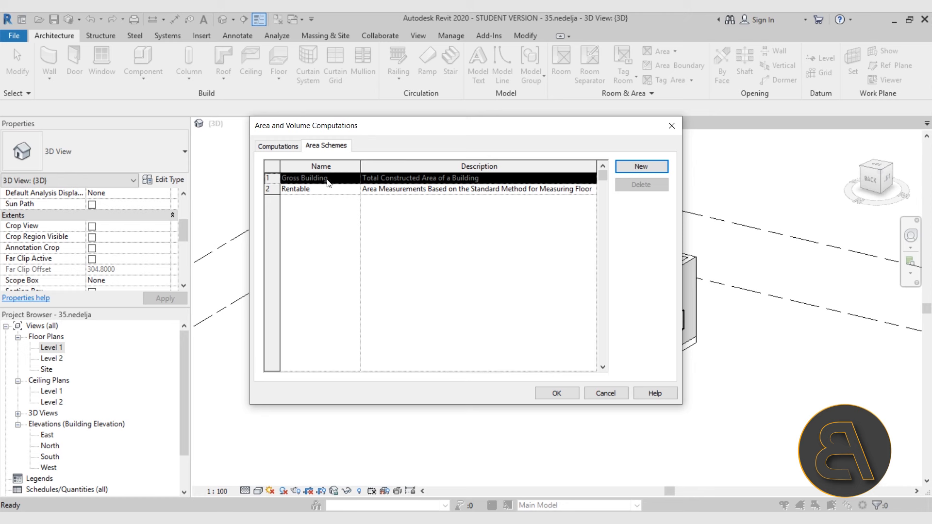
{"action": "left_click", "coordinate": [624, 169]}
{"action": "left_click", "coordinate": [301, 200]}
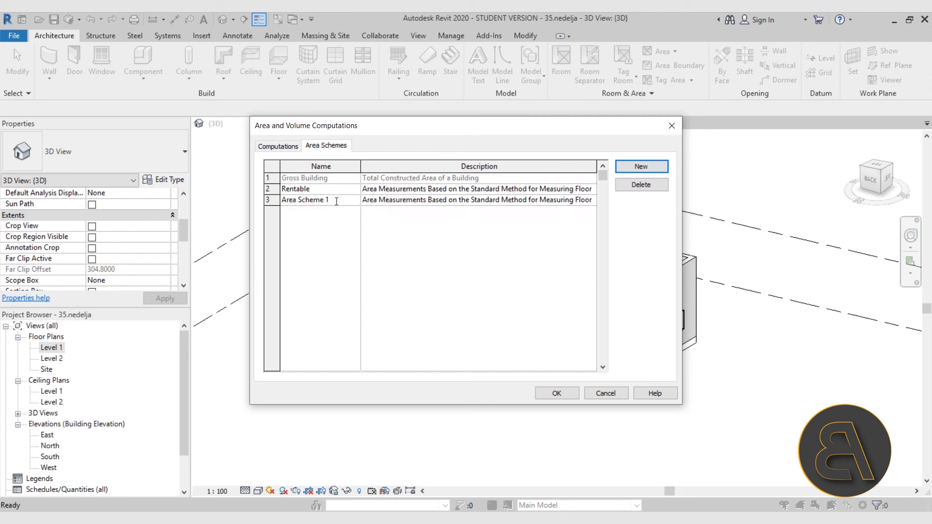
{"action": "left_click", "coordinate": [389, 200]}
{"action": "left_click_drag", "start_coordinate": [363, 200], "coordinate": [334, 208]}
{"action": "left_click", "coordinate": [321, 200]}
{"action": "left_click", "coordinate": [268, 178]}
{"action": "left_click", "coordinate": [267, 189]}
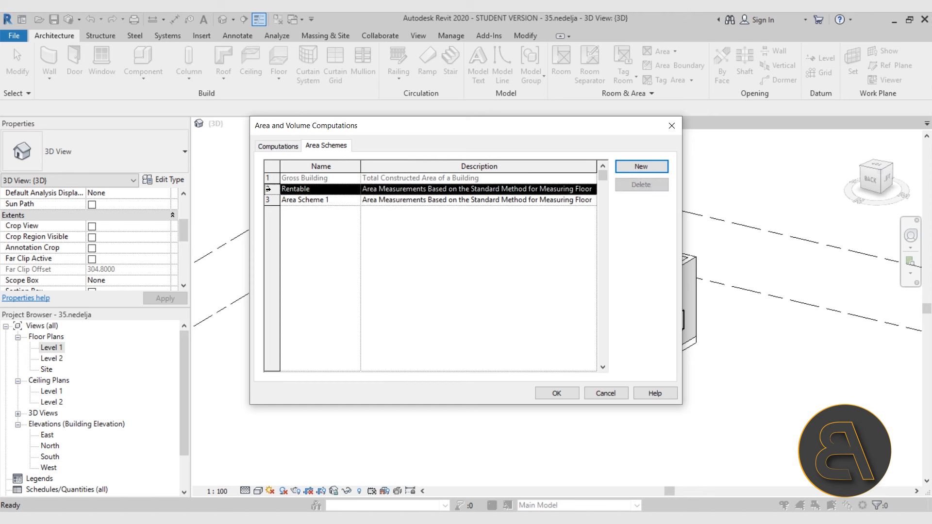
{"action": "left_click", "coordinate": [267, 199]}
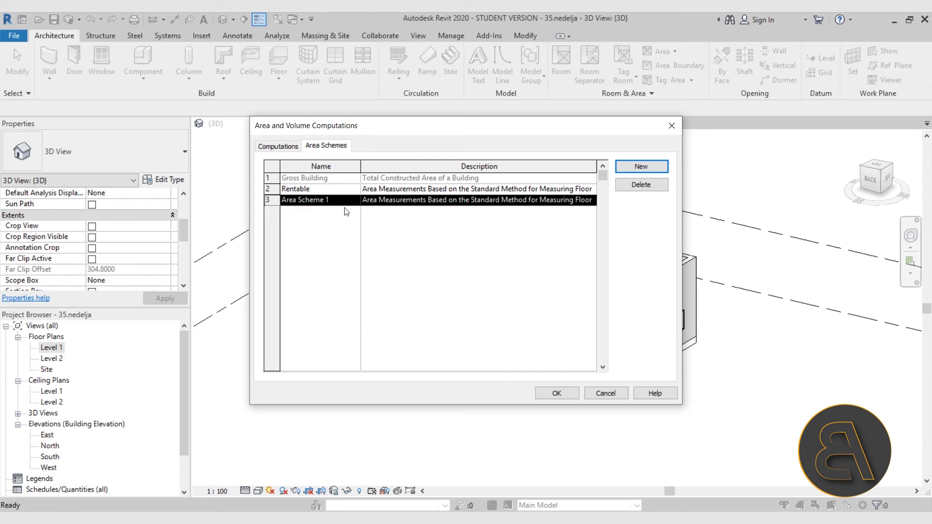
{"action": "left_click", "coordinate": [568, 395]}
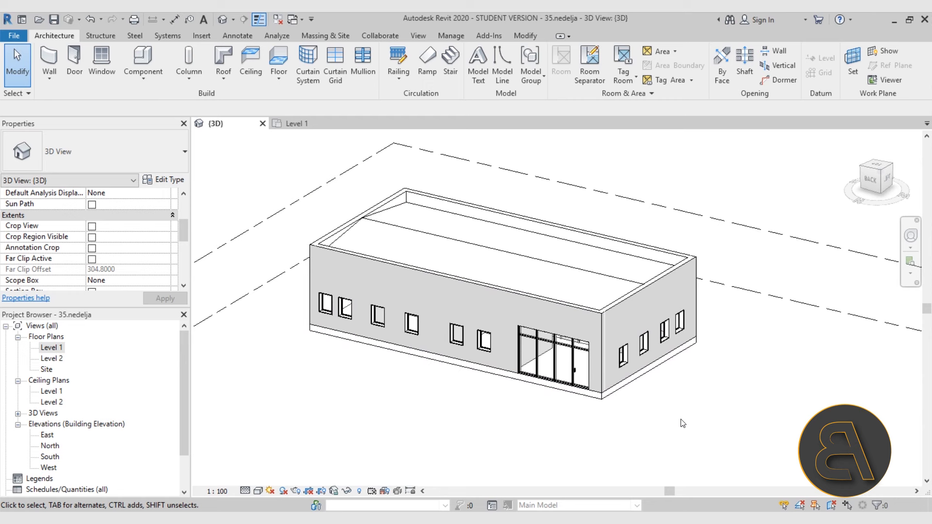
- From the Level 1 floor plan, create a Rentable area plan for Level 1 with automatic boundary lines on all external walls
{"action": "left_click", "coordinate": [295, 123]}
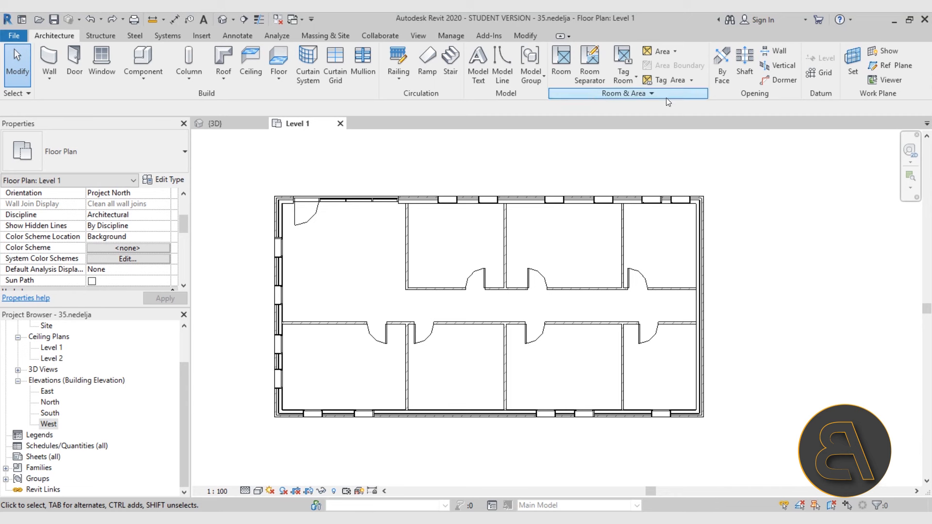
{"action": "left_click", "coordinate": [668, 52]}
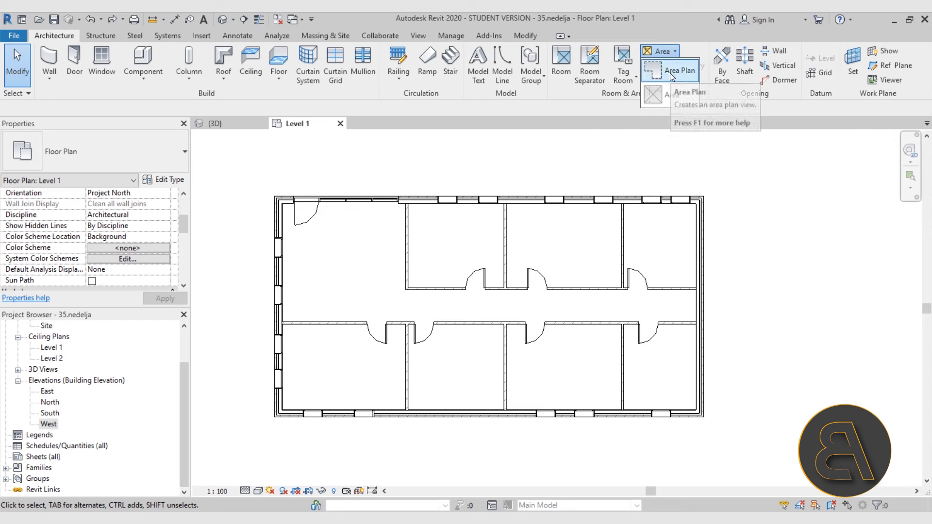
{"action": "left_click", "coordinate": [670, 73]}
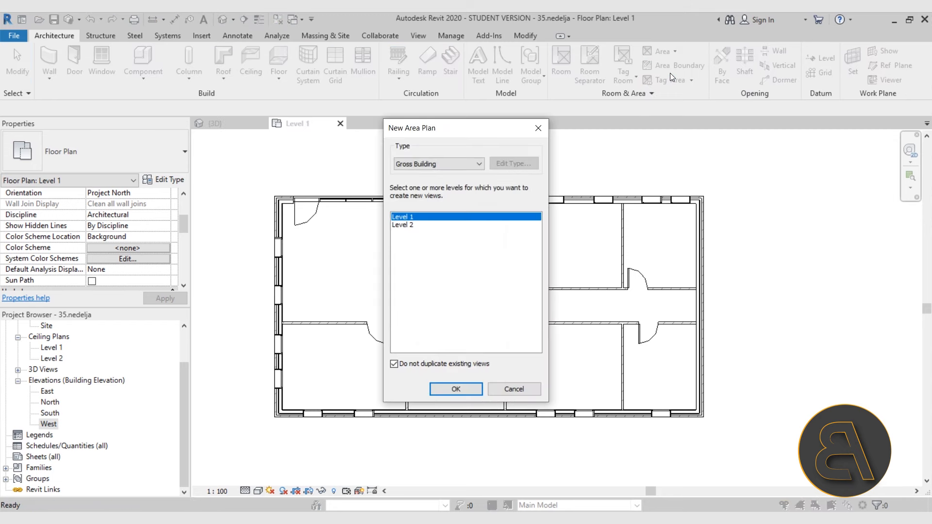
{"action": "left_click", "coordinate": [418, 164]}
{"action": "left_click", "coordinate": [405, 192]}
{"action": "left_click", "coordinate": [470, 388]}
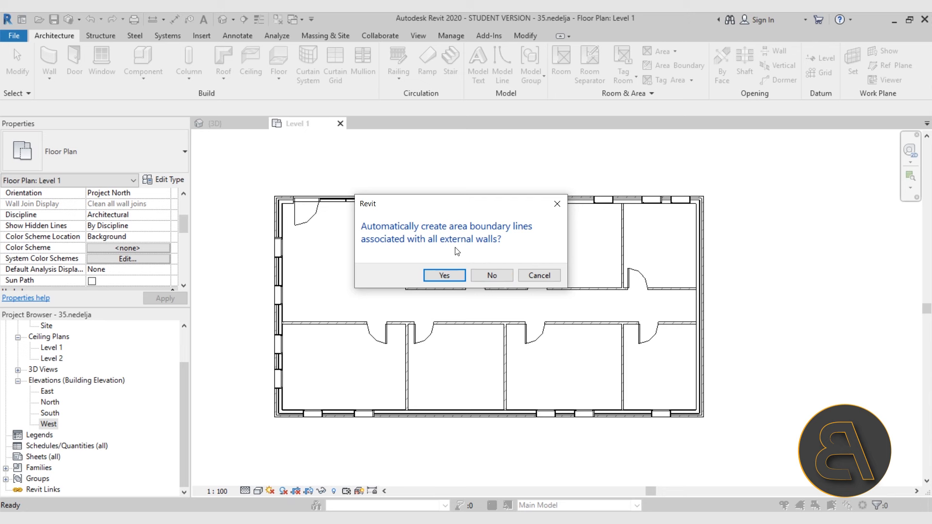
{"action": "left_click", "coordinate": [444, 275]}
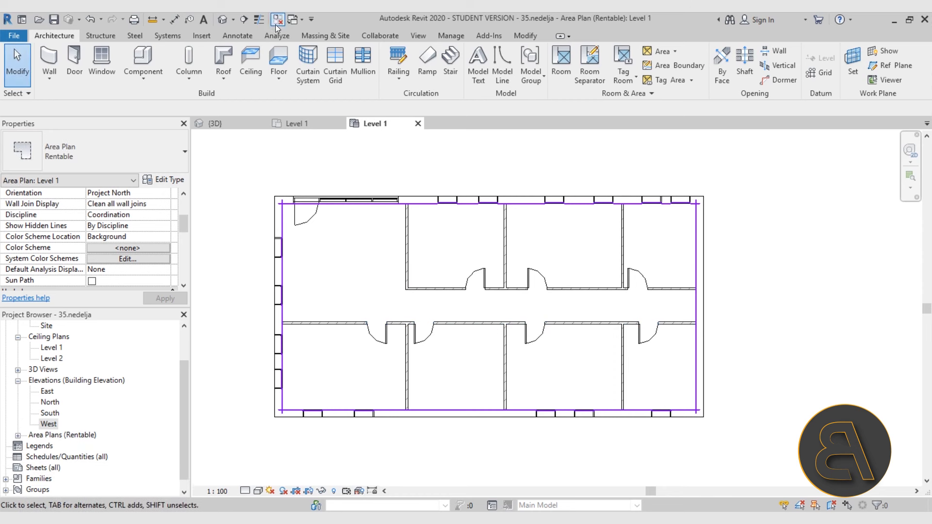
- Examine the area boundary lines along the exterior walls with thin lines switched on and off
{"action": "left_click", "coordinate": [263, 21]}
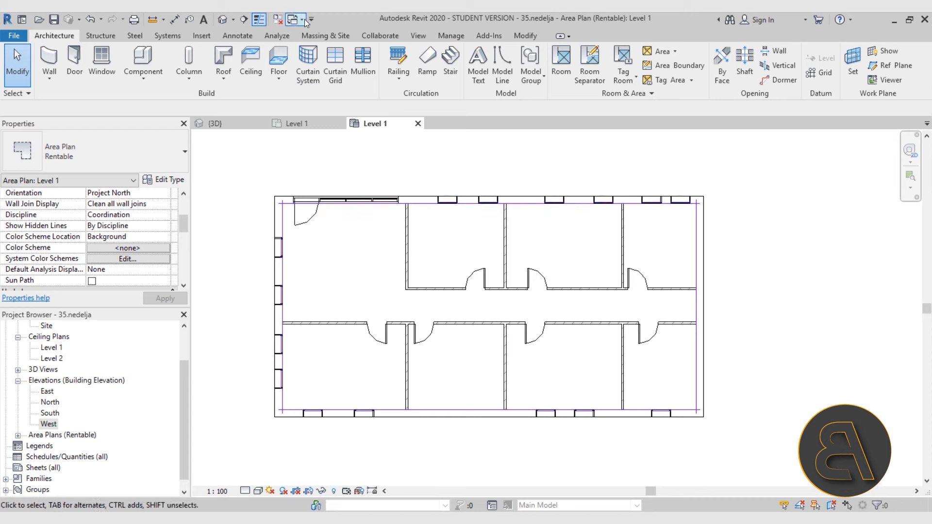
{"action": "left_click", "coordinate": [255, 21]}
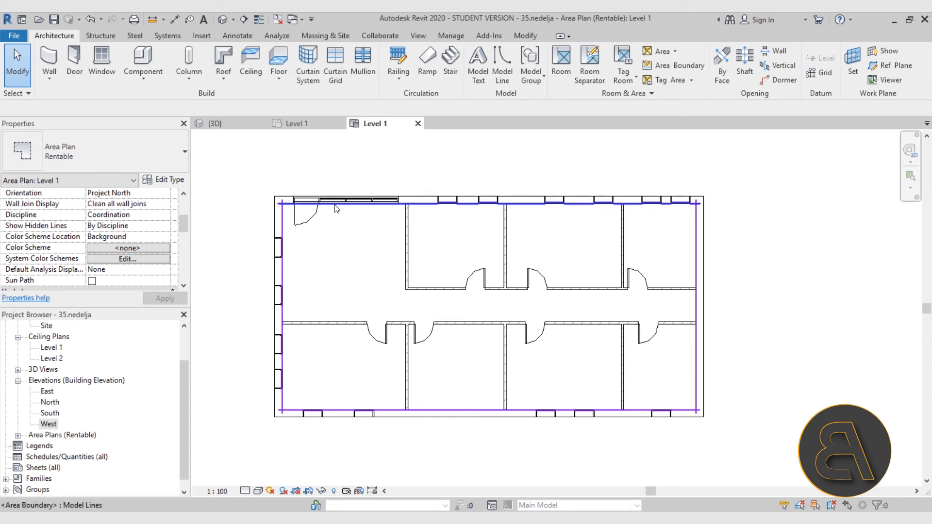
{"action": "scroll", "coordinate": [291, 213], "scroll_direction": "up", "scroll_amount": 5}
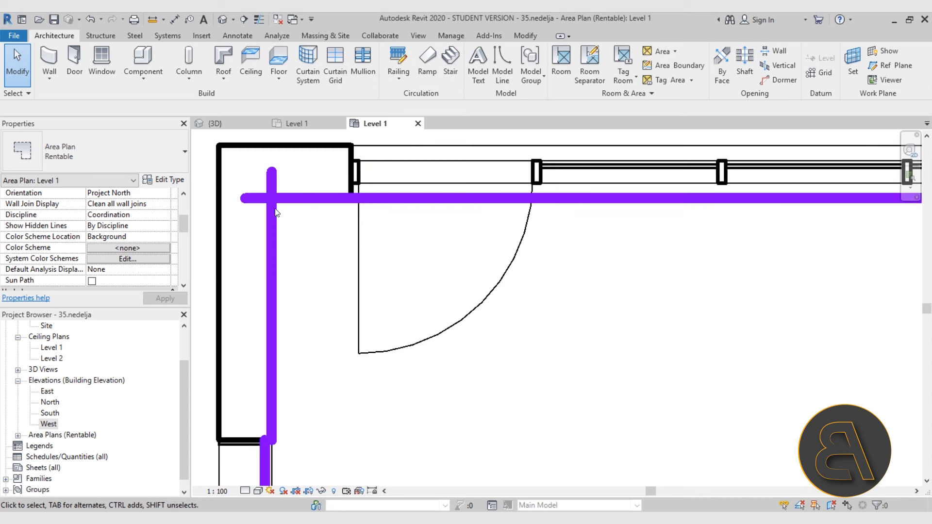
{"action": "scroll", "coordinate": [348, 229], "scroll_direction": "down", "scroll_amount": 8}
{"action": "middle_click_drag", "start_coordinate": [450, 354], "coordinate": [353, 276]}
{"action": "scroll", "coordinate": [365, 262], "scroll_direction": "down", "scroll_amount": 2}
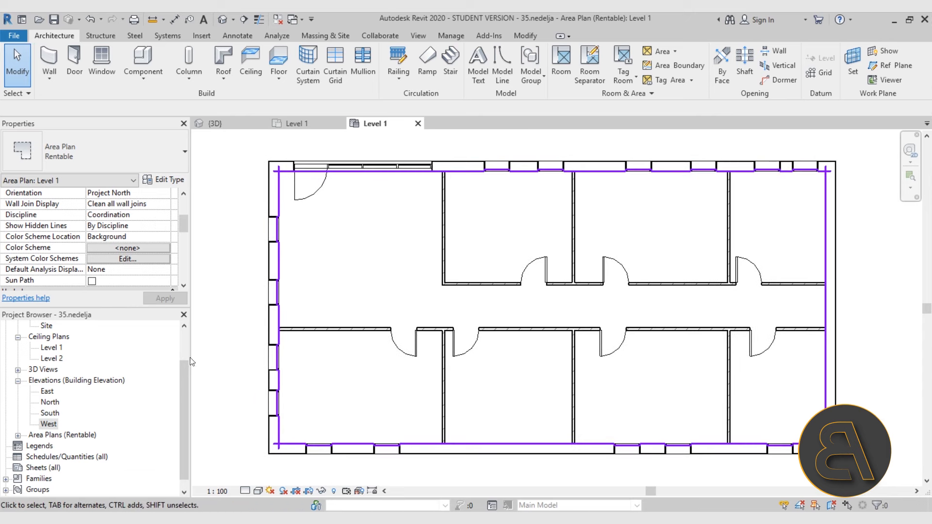
- Collapse the ceiling plans and expand the Rentable area plans in the project browser
{"action": "scroll", "coordinate": [124, 336], "scroll_direction": "up", "scroll_amount": 2}
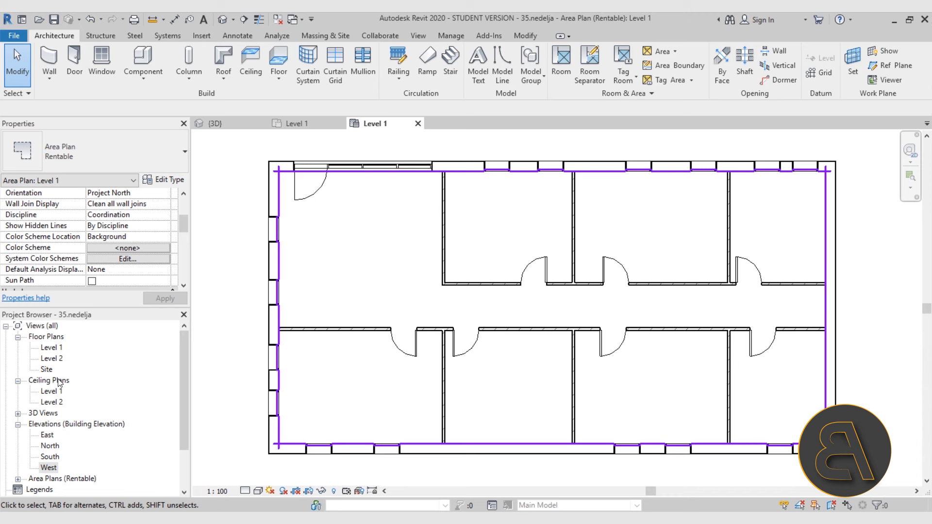
{"action": "left_click", "coordinate": [22, 384]}
{"action": "left_click", "coordinate": [20, 381]}
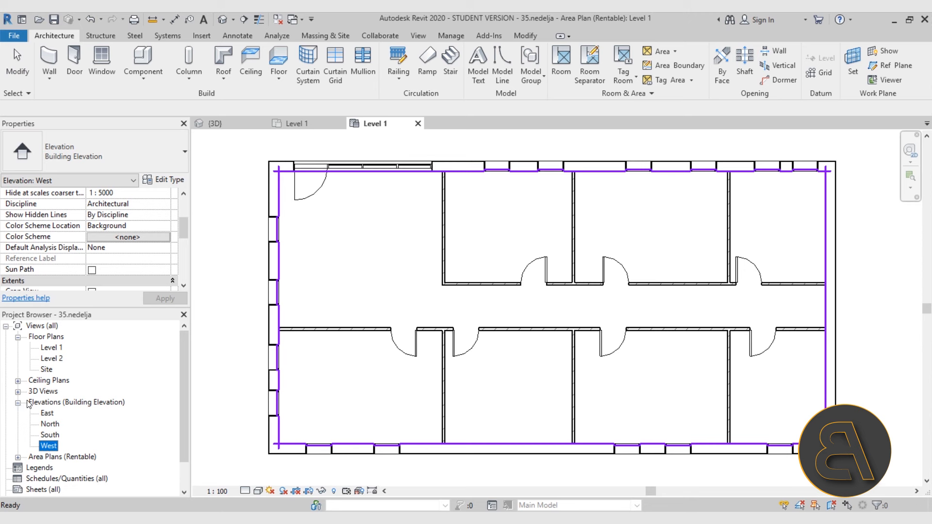
{"action": "scroll", "coordinate": [108, 449], "scroll_direction": "down", "scroll_amount": 1}
{"action": "left_click", "coordinate": [75, 424]}
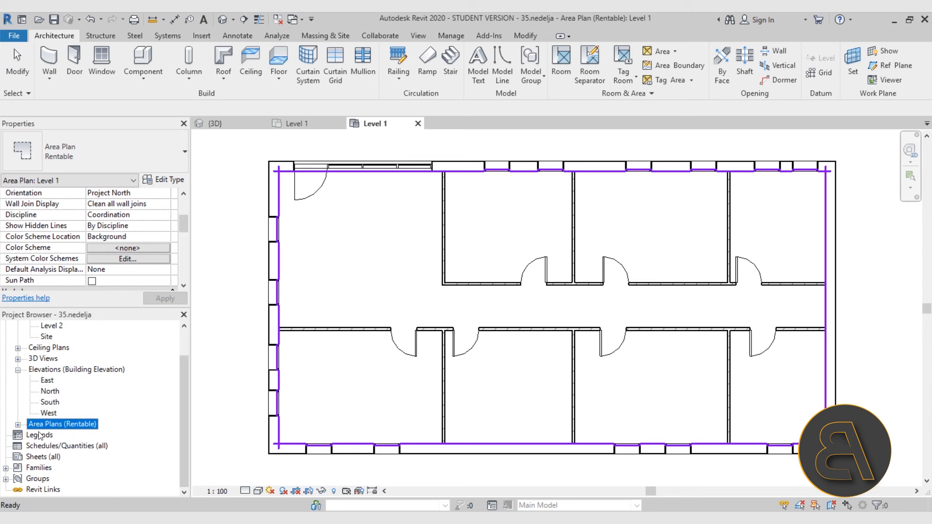
{"action": "left_click", "coordinate": [18, 425]}
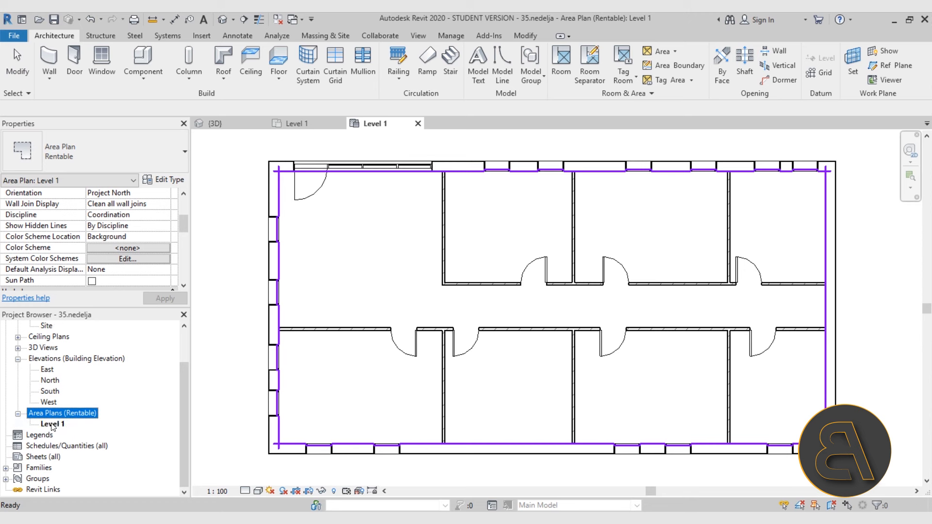
{"action": "scroll", "coordinate": [63, 357], "scroll_direction": "up", "scroll_amount": 2}
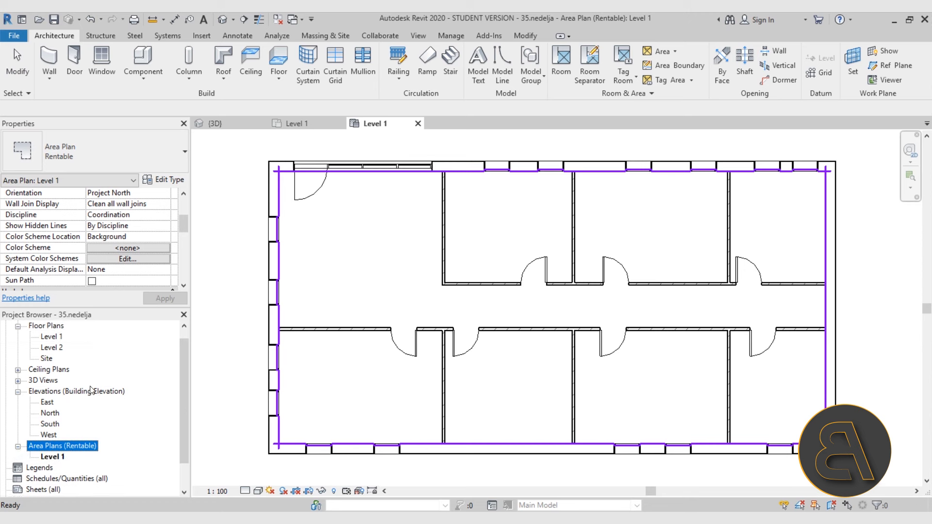
{"action": "scroll", "coordinate": [63, 352], "scroll_direction": "down", "scroll_amount": 1}
{"action": "scroll", "coordinate": [63, 352], "scroll_direction": "down", "scroll_amount": 1}
{"action": "left_click", "coordinate": [51, 423]}
{"action": "right_click", "coordinate": [51, 423]}
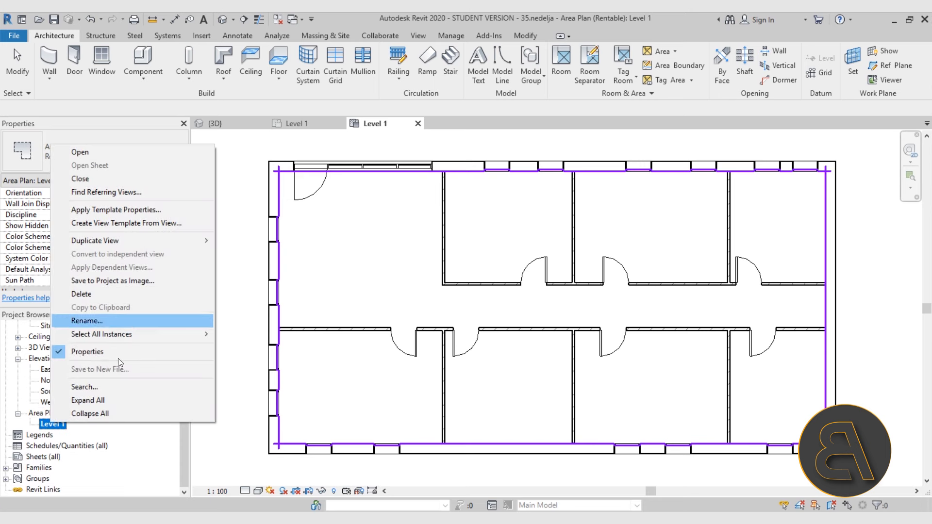
{"action": "left_click", "coordinate": [139, 437]}
{"action": "scroll", "coordinate": [98, 391], "scroll_direction": "up", "scroll_amount": 4}
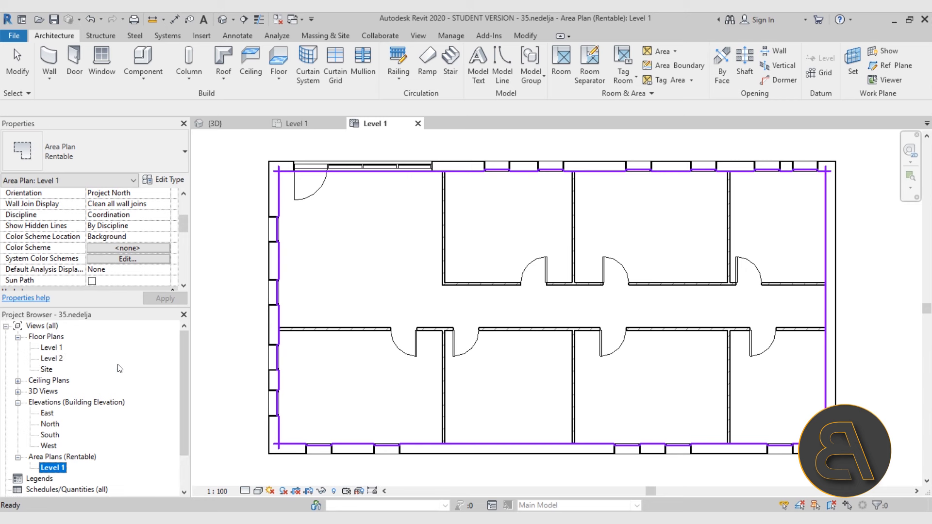
{"action": "left_click", "coordinate": [401, 387]}
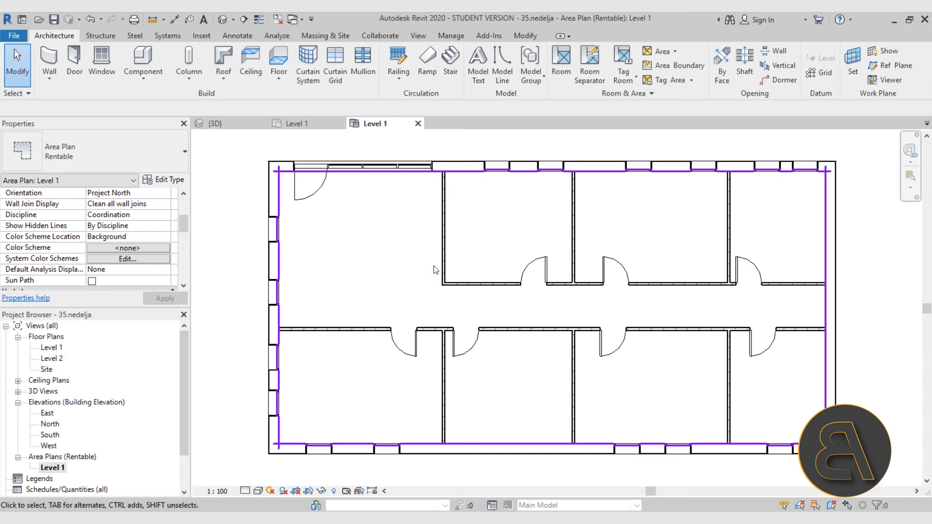
- Add area boundaries by picking the corridor walls, the entrance hall partition, and two partitions between the lower rooms
{"action": "scroll", "coordinate": [353, 270], "scroll_direction": "down", "scroll_amount": 2}
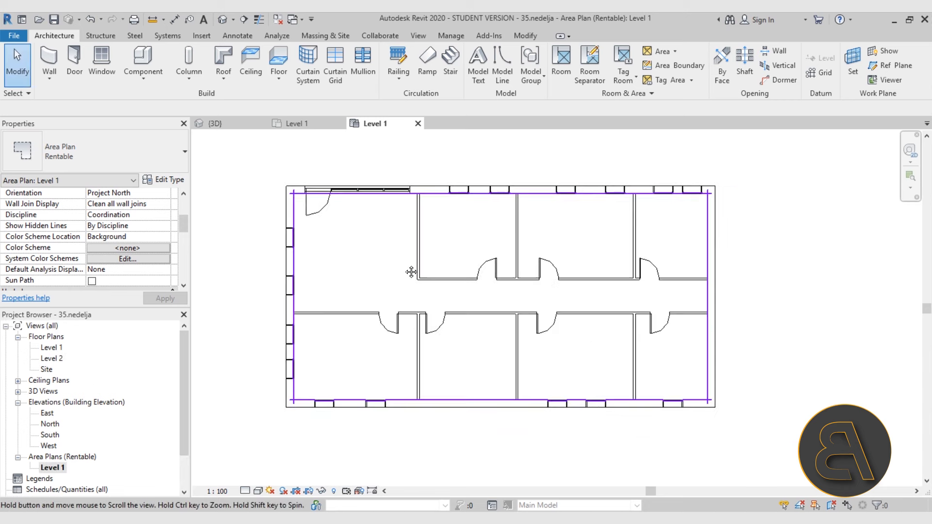
{"action": "left_click", "coordinate": [665, 68]}
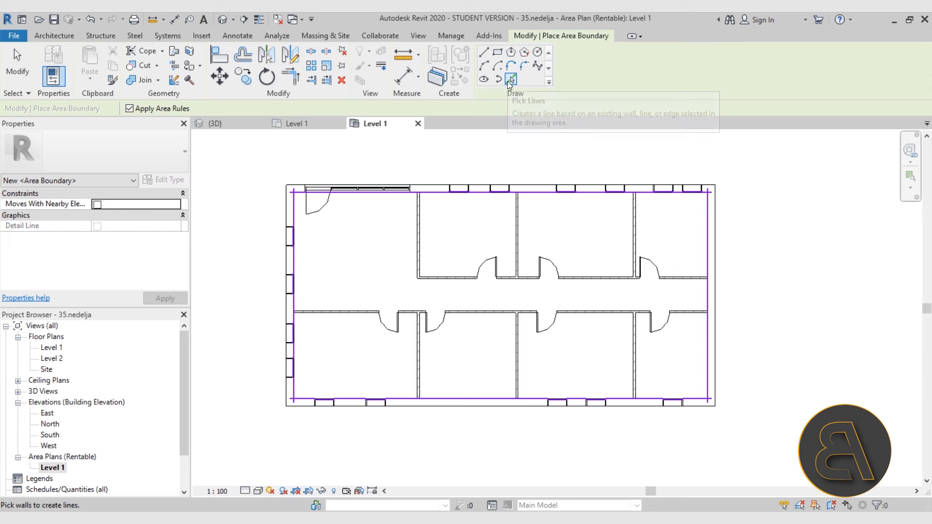
{"action": "left_click", "coordinate": [444, 281]}
{"action": "left_click", "coordinate": [352, 315]}
{"action": "left_click", "coordinate": [428, 368]}
{"action": "left_click", "coordinate": [527, 369]}
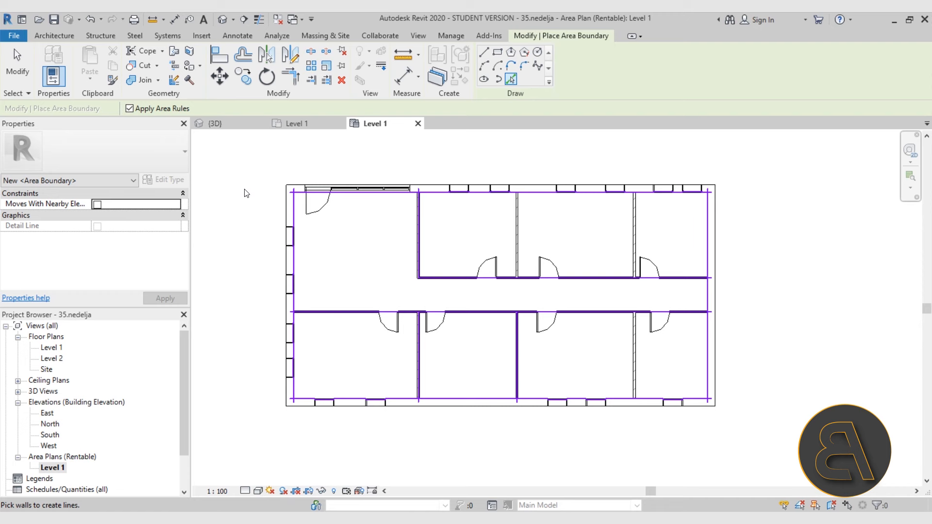
{"action": "left_click", "coordinate": [18, 63]}
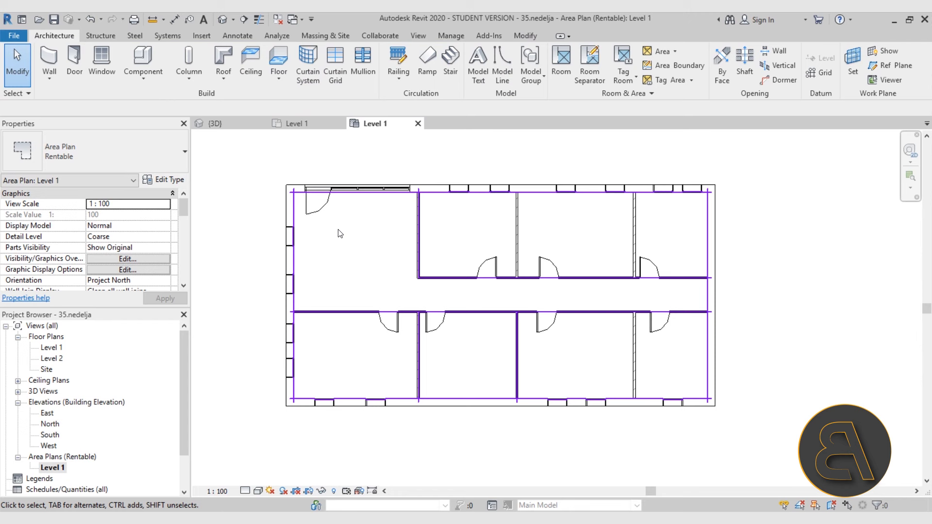
- Place tagged areas in the hall and corridor zone, the upper room zone, and the three lower room zones
{"action": "left_click", "coordinate": [674, 52]}
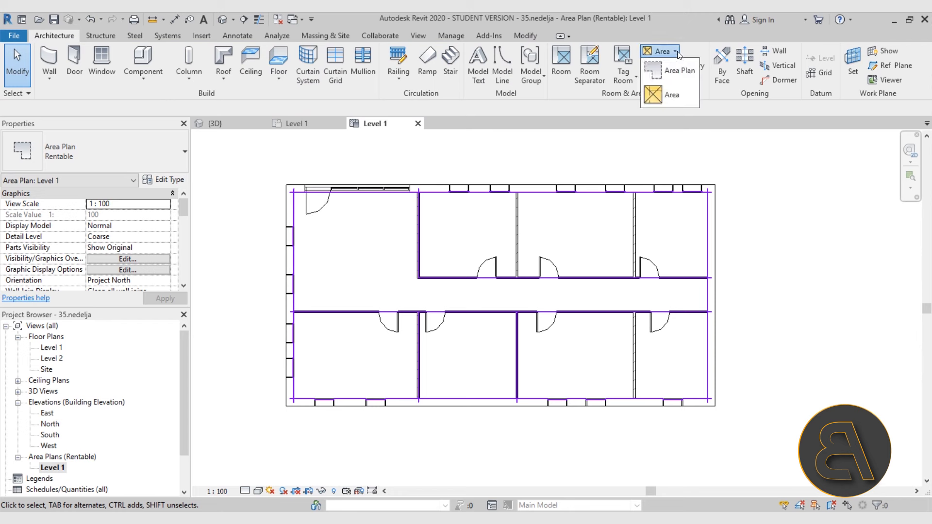
{"action": "left_click", "coordinate": [666, 95]}
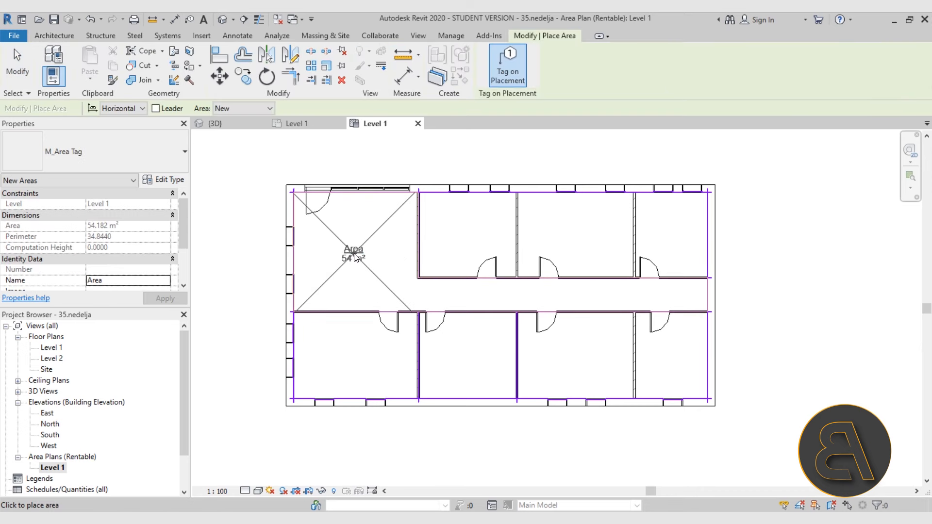
{"action": "left_click", "coordinate": [354, 255]}
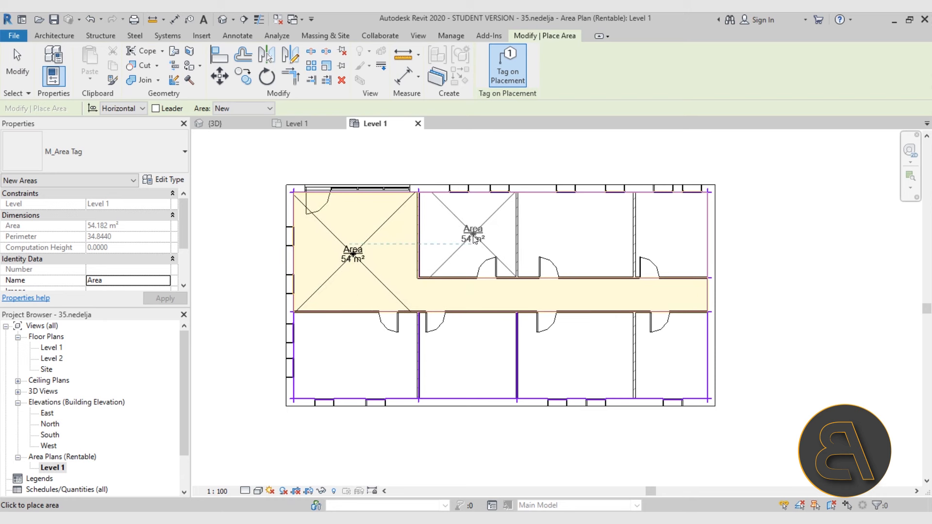
{"action": "left_click", "coordinate": [468, 239]}
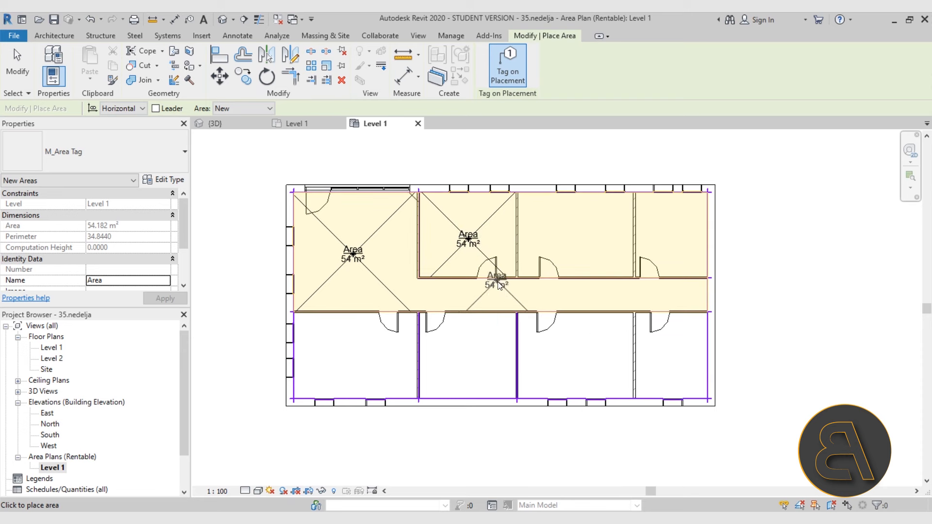
{"action": "left_click", "coordinate": [596, 358]}
{"action": "left_click", "coordinate": [357, 357]}
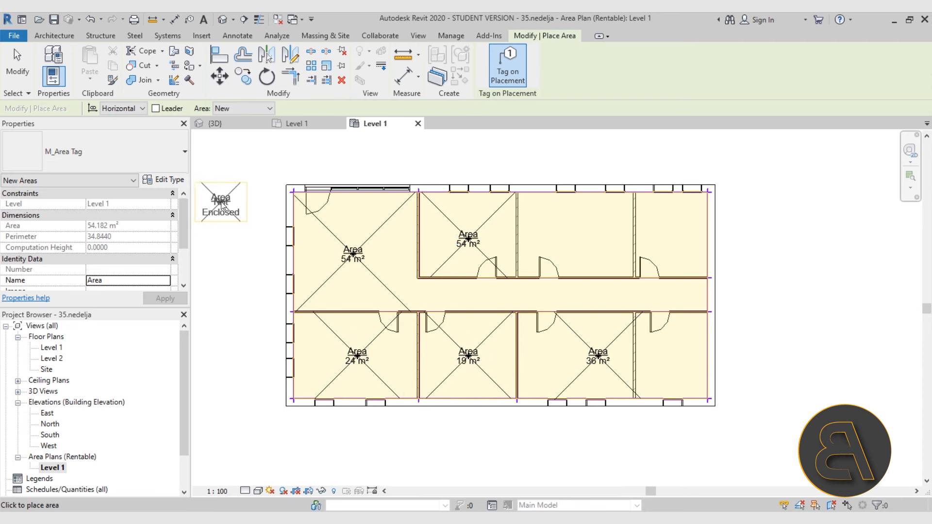
{"action": "left_click", "coordinate": [15, 72]}
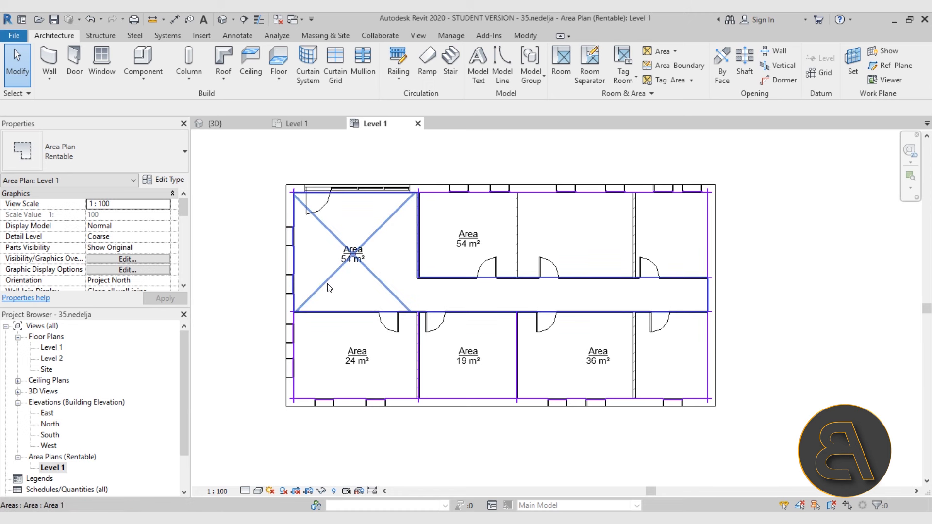
- Set the lower-left 24 m² area's type to Office Area and name it Office 1
{"action": "left_click", "coordinate": [330, 328]}
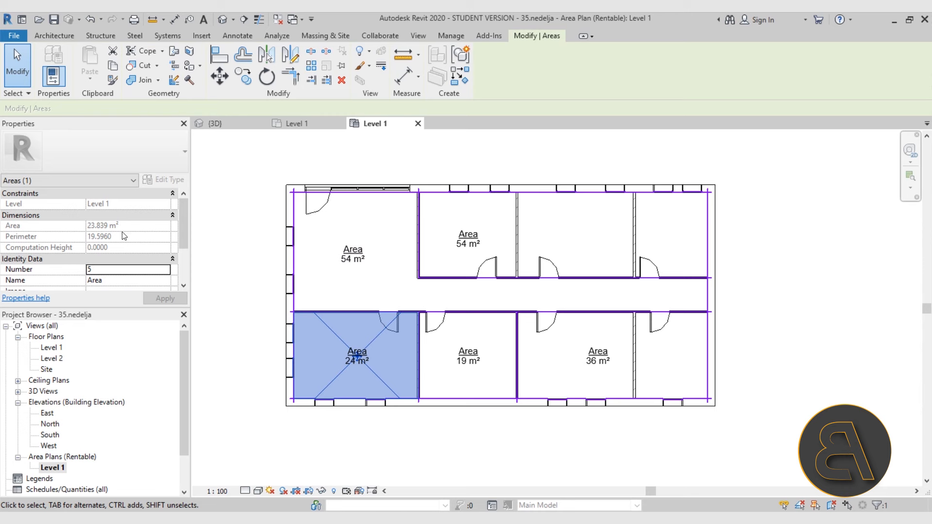
{"action": "scroll", "coordinate": [45, 251], "scroll_direction": "down", "scroll_amount": 1}
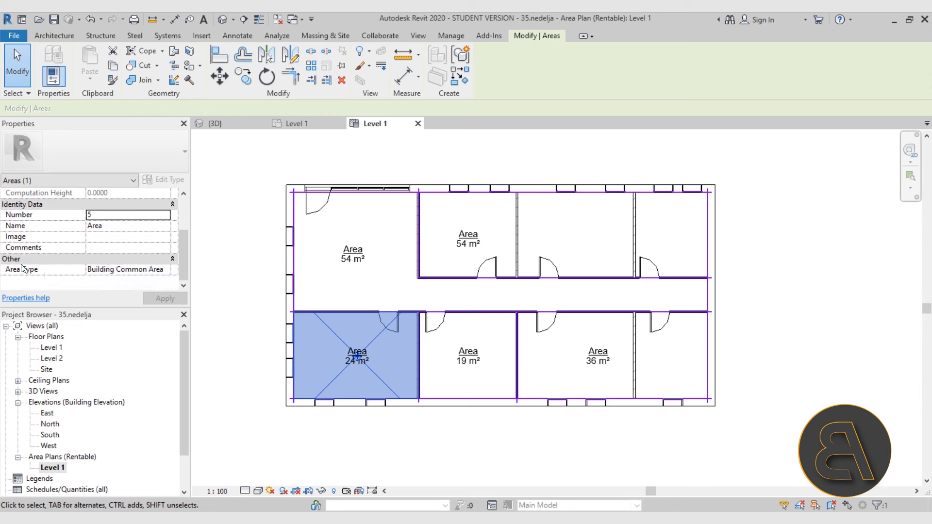
{"action": "left_click", "coordinate": [165, 271]}
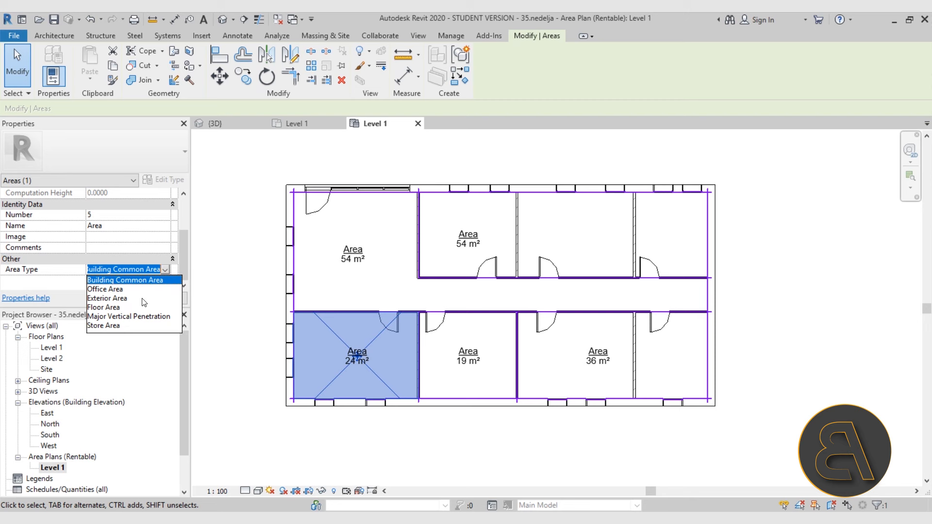
{"action": "left_click", "coordinate": [102, 290]}
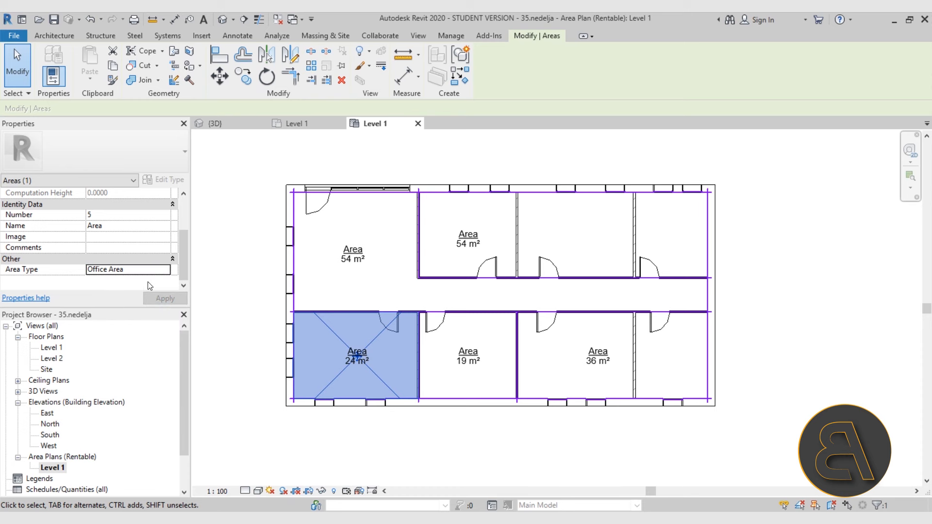
{"action": "left_click", "coordinate": [112, 226]}
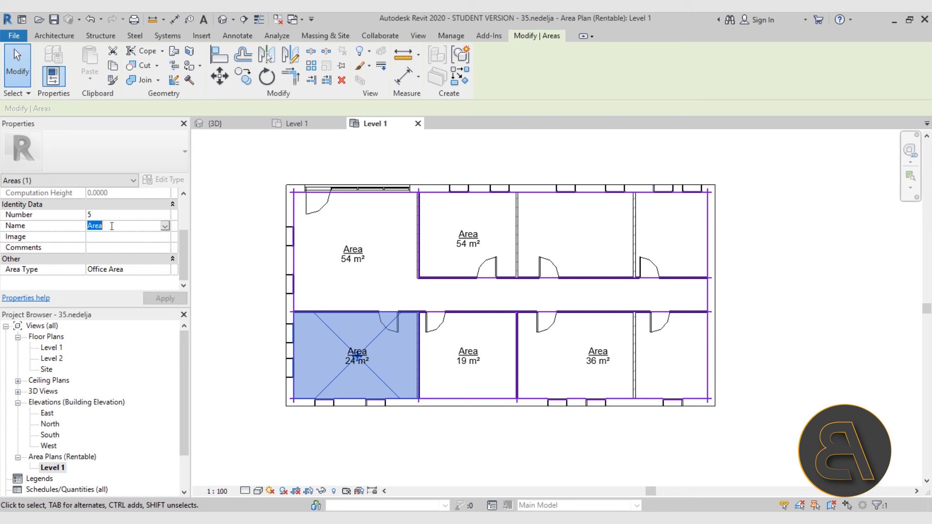
{"action": "type", "text": "O"}
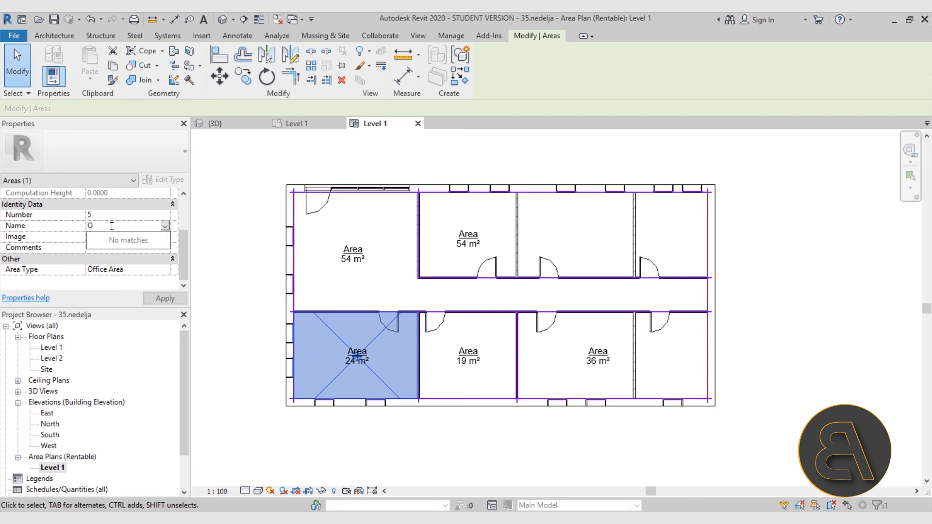
{"action": "type", "text": "ffice 1"}
{"action": "key", "text": "Return"}
- Assign Building Common Area as the type of the hall and corridor area and name it Common
{"action": "left_click", "coordinate": [379, 276]}
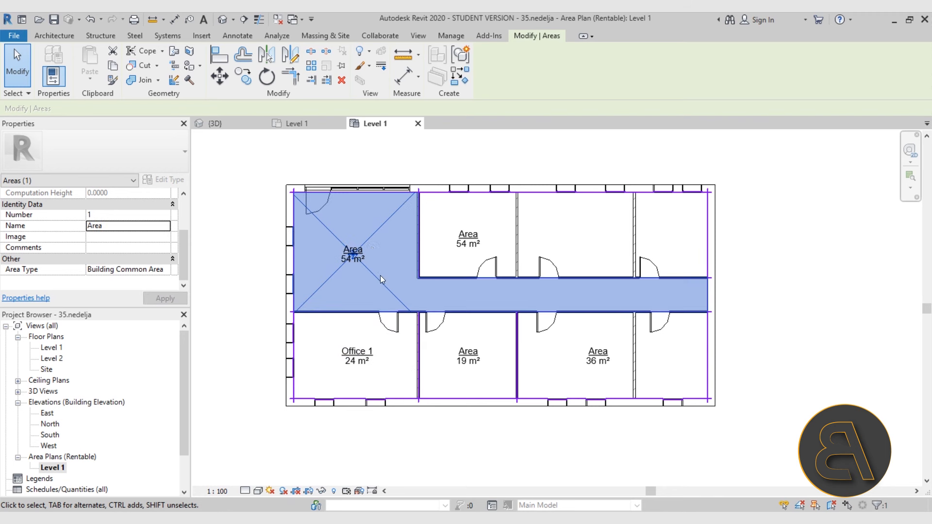
{"action": "left_click", "coordinate": [157, 269]}
{"action": "left_click", "coordinate": [166, 270]}
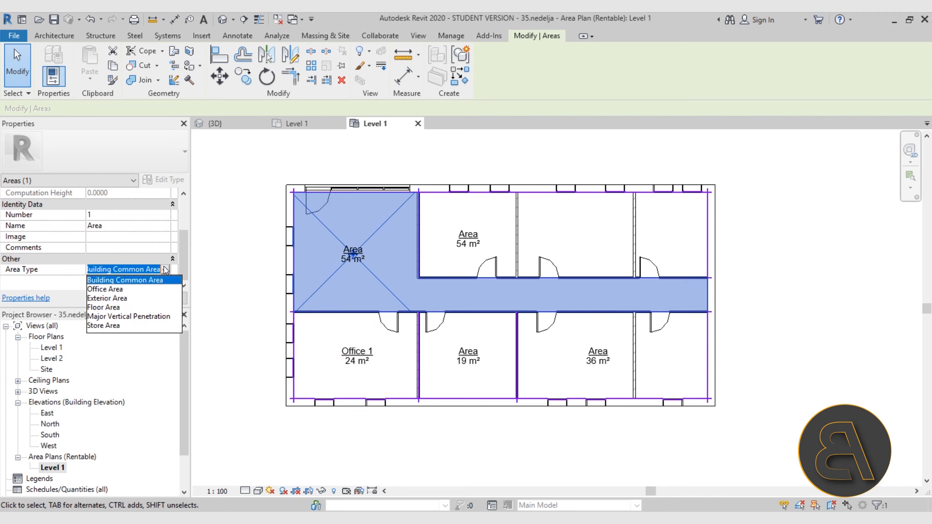
{"action": "left_click", "coordinate": [127, 282]}
{"action": "left_click", "coordinate": [123, 226]}
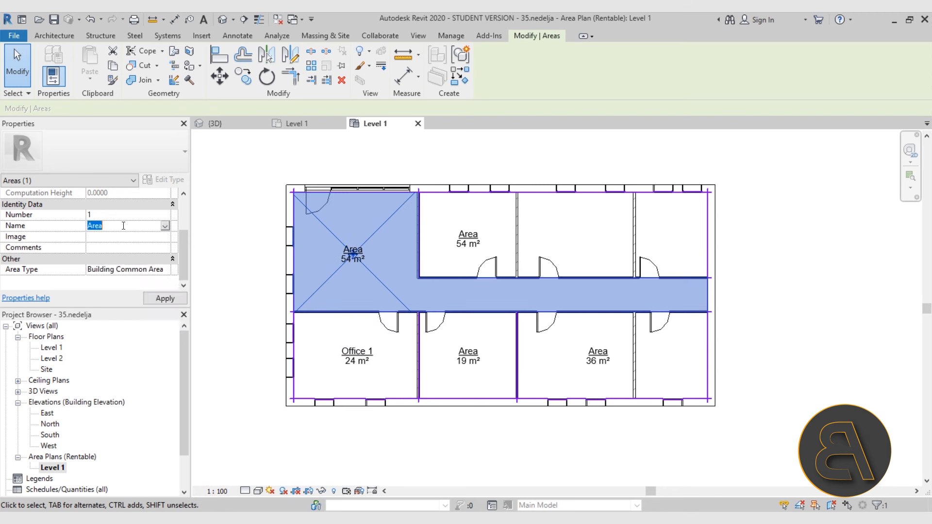
{"action": "type", "text": "Com"}
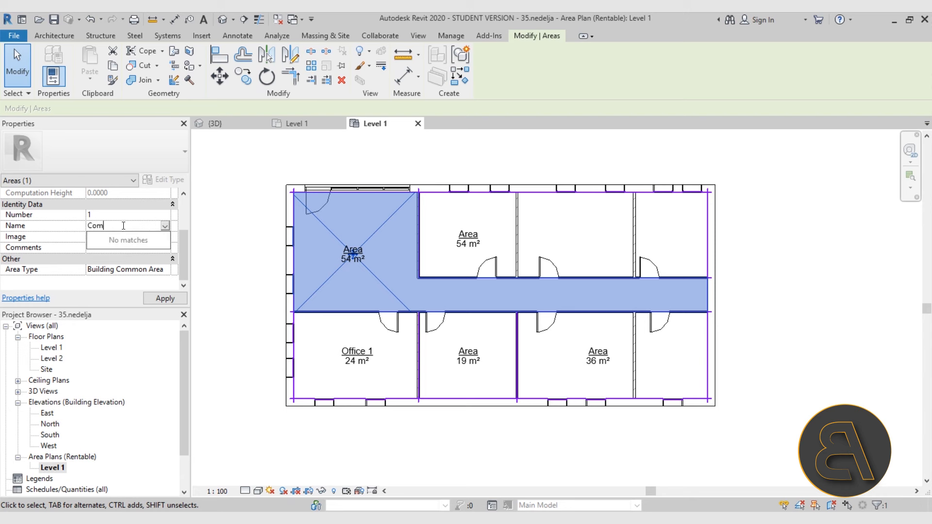
{"action": "key", "text": "Return"}
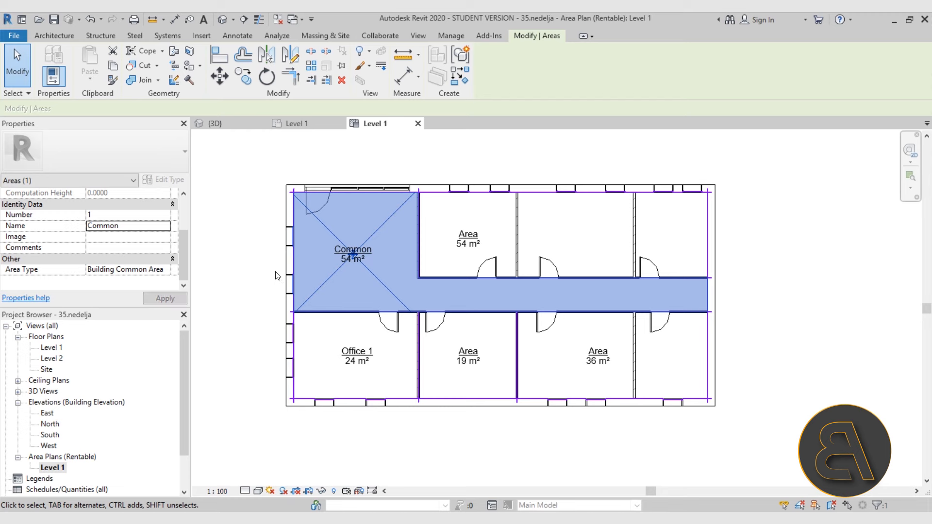
{"action": "left_click", "coordinate": [268, 273]}
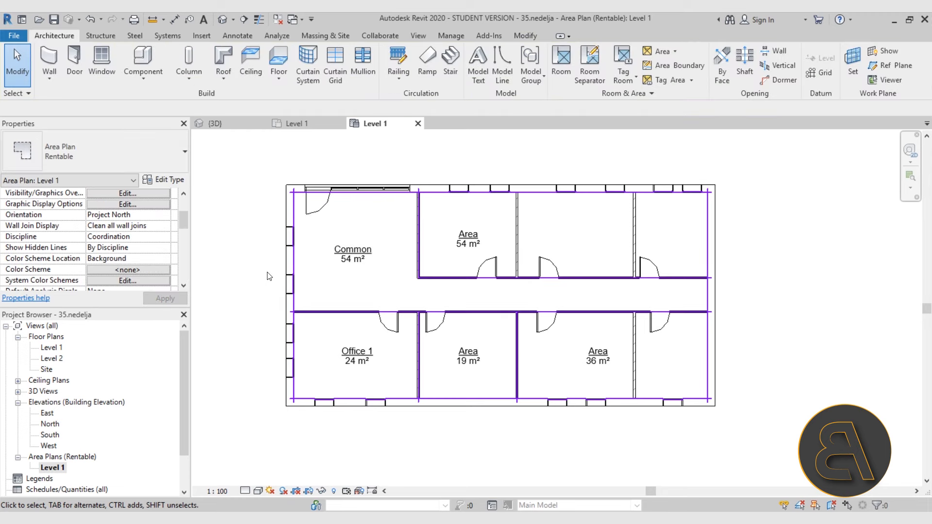
- Set the upper room zone's area type to Office Area and name it Office 2
{"action": "left_click", "coordinate": [485, 257]}
{"action": "left_click", "coordinate": [155, 278]}
{"action": "left_click", "coordinate": [154, 279]}
{"action": "left_click", "coordinate": [113, 291]}
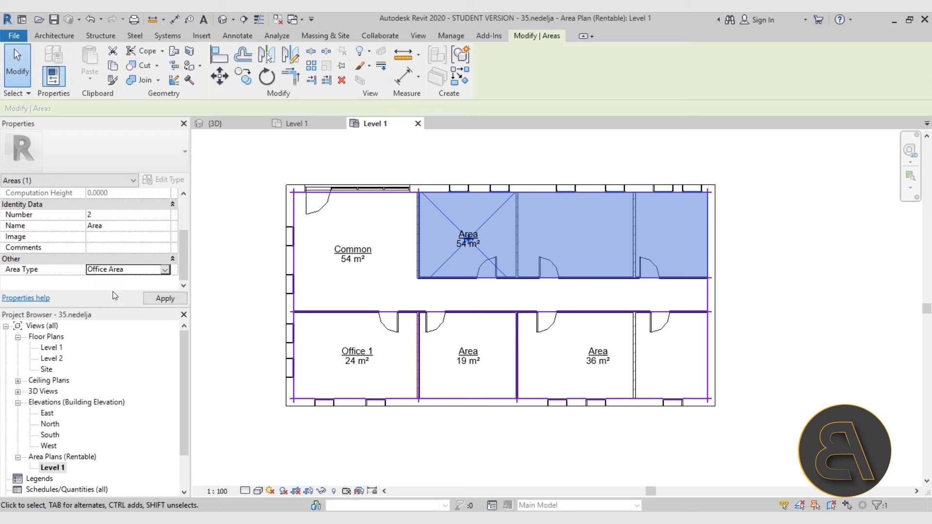
{"action": "left_click", "coordinate": [120, 225]}
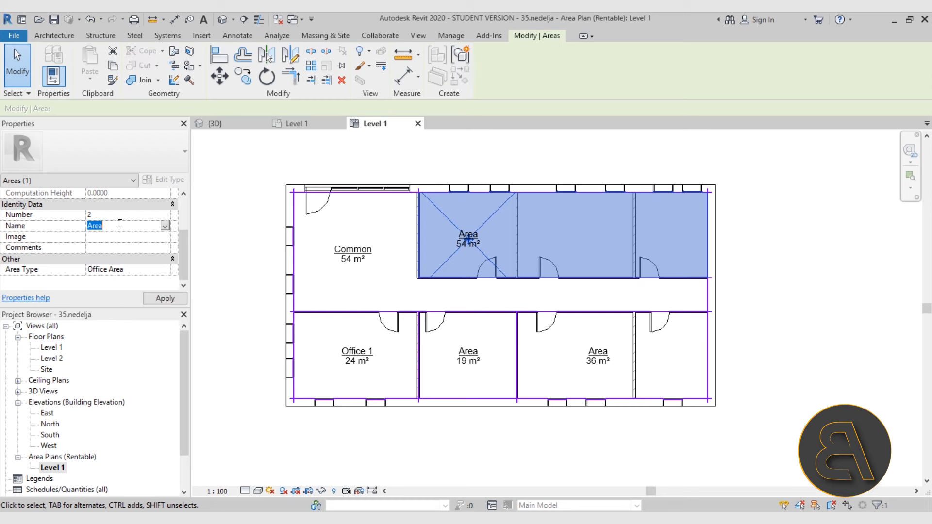
{"action": "type", "text": "Offi"}
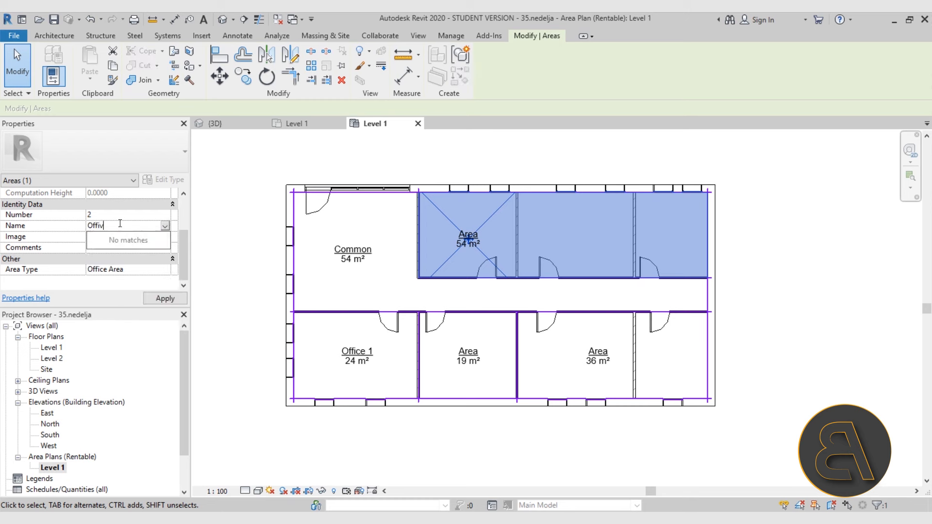
{"action": "type", "text": "ce 2"}
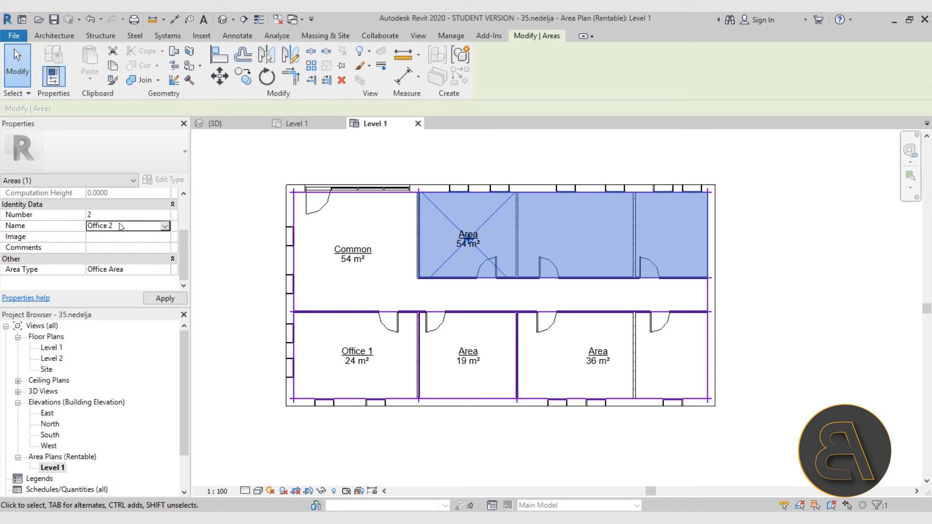
- Set the area type of the lower middle room to Store Area and name it Storage
{"action": "left_click", "coordinate": [485, 375]}
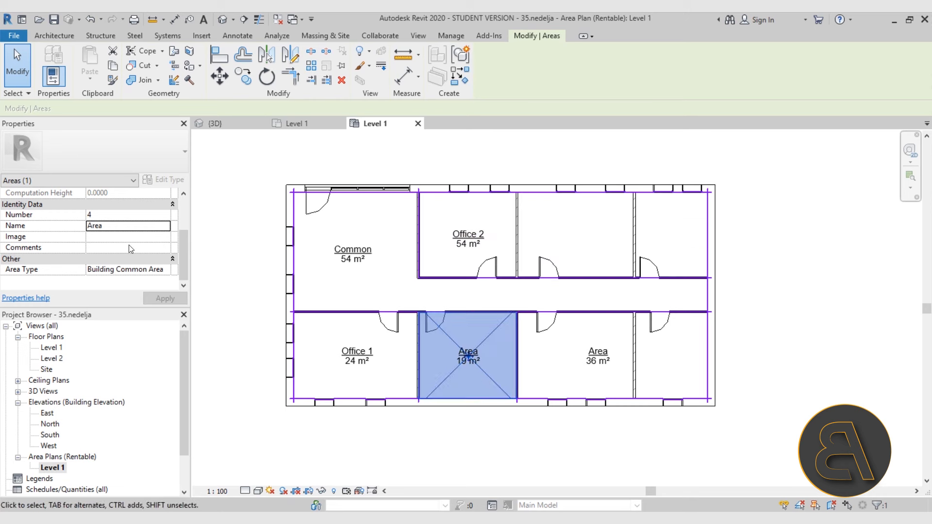
{"action": "left_click", "coordinate": [166, 270]}
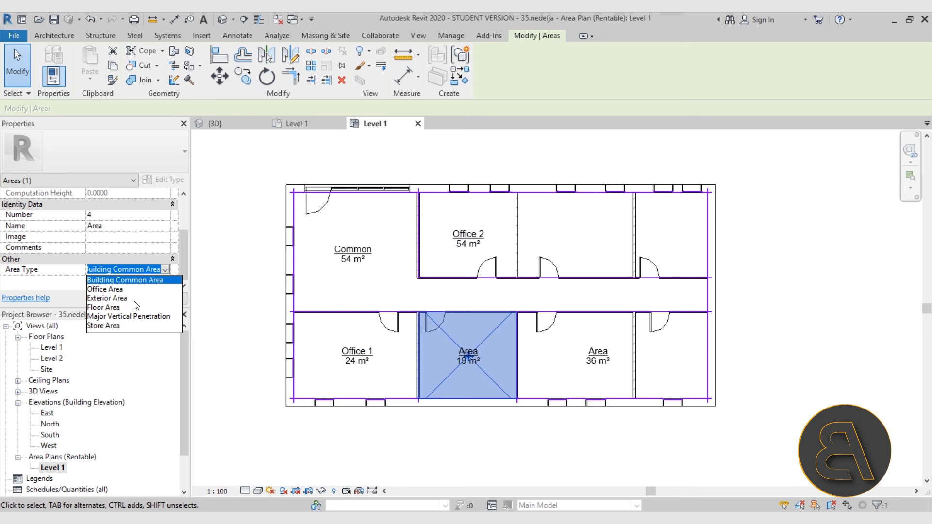
{"action": "left_click", "coordinate": [103, 325]}
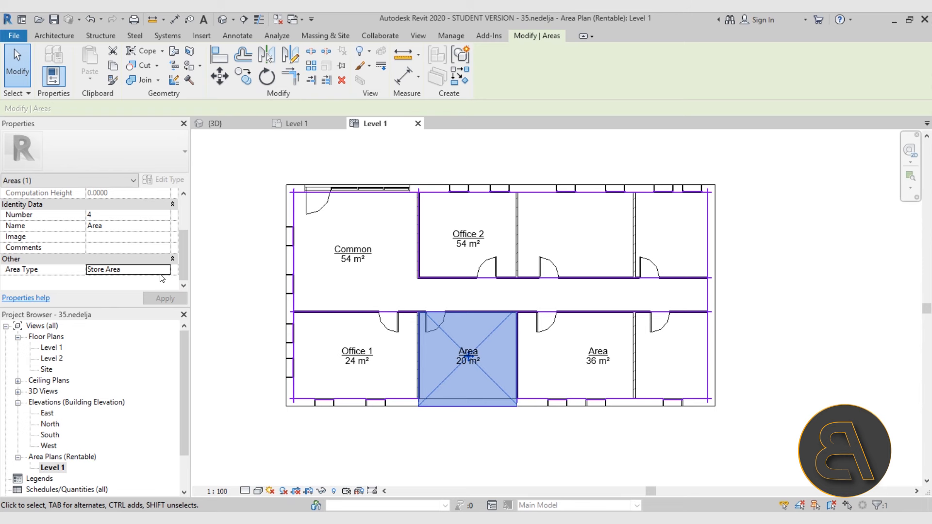
{"action": "left_click", "coordinate": [121, 226]}
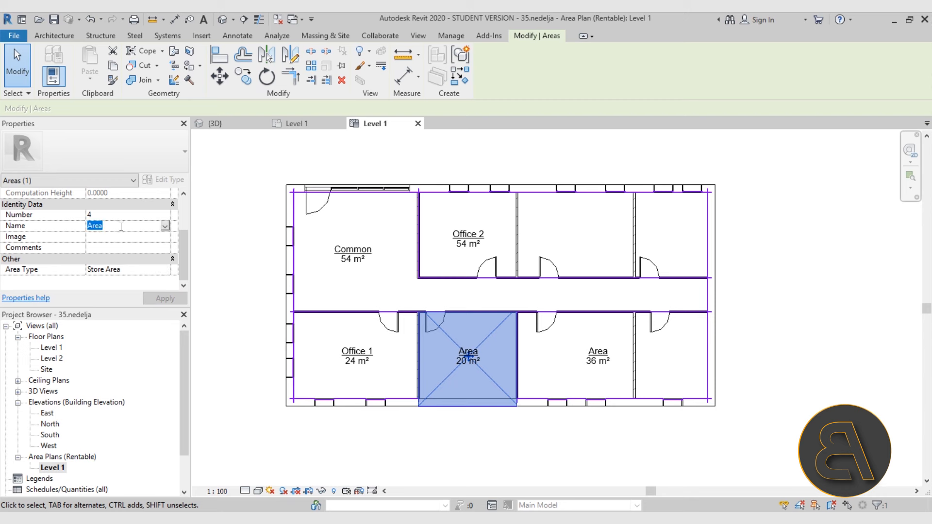
{"action": "type", "text": "Storag"}
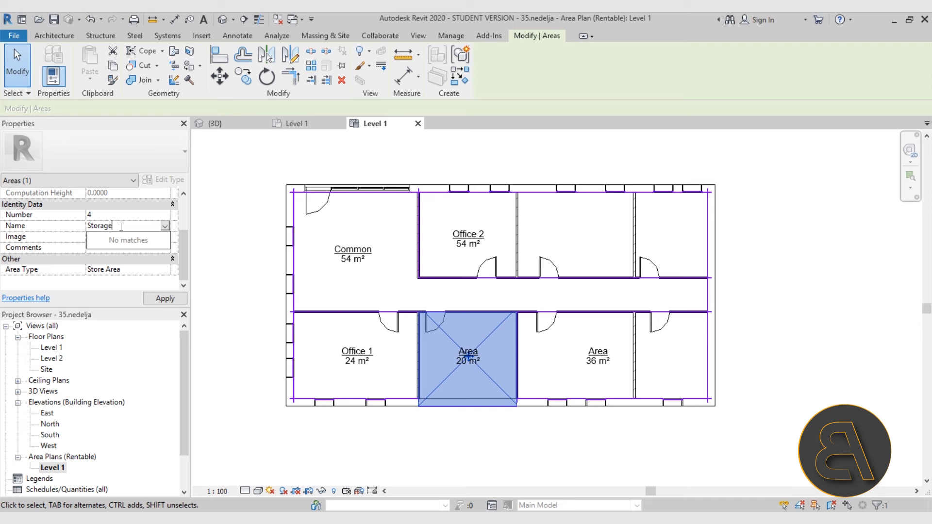
{"action": "key", "text": "Return"}
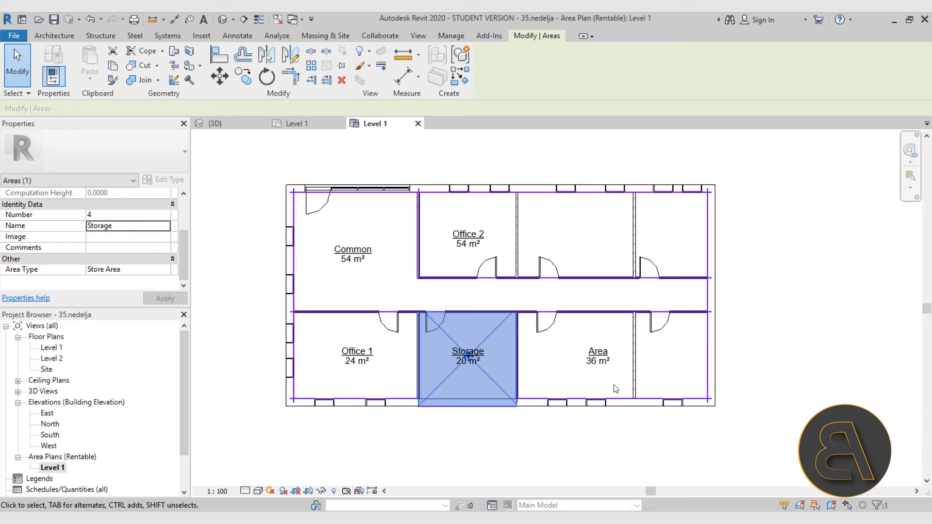
- Set the lower-right zone's area type to Office Area and name it Office 3
{"action": "left_click", "coordinate": [574, 382]}
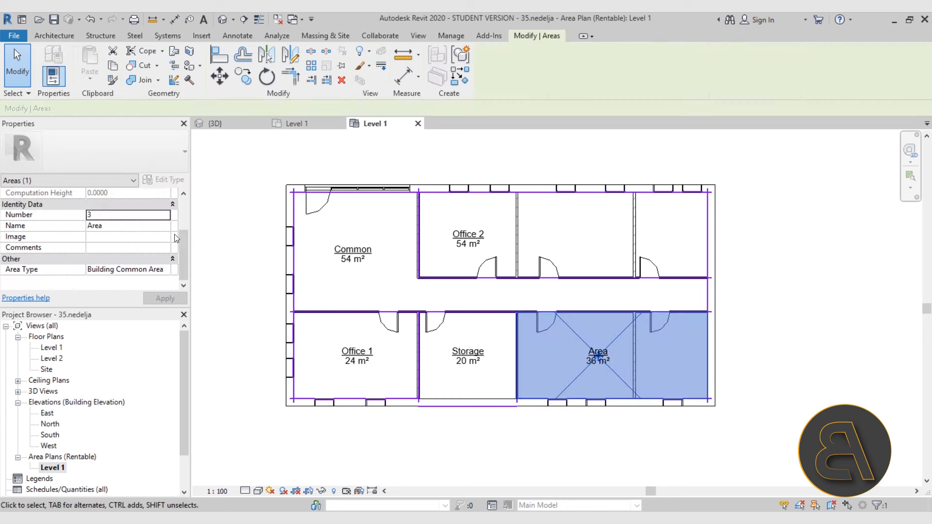
{"action": "left_click", "coordinate": [165, 270]}
{"action": "left_click", "coordinate": [116, 286]}
{"action": "left_click", "coordinate": [122, 226]}
{"action": "type", "text": "O"}
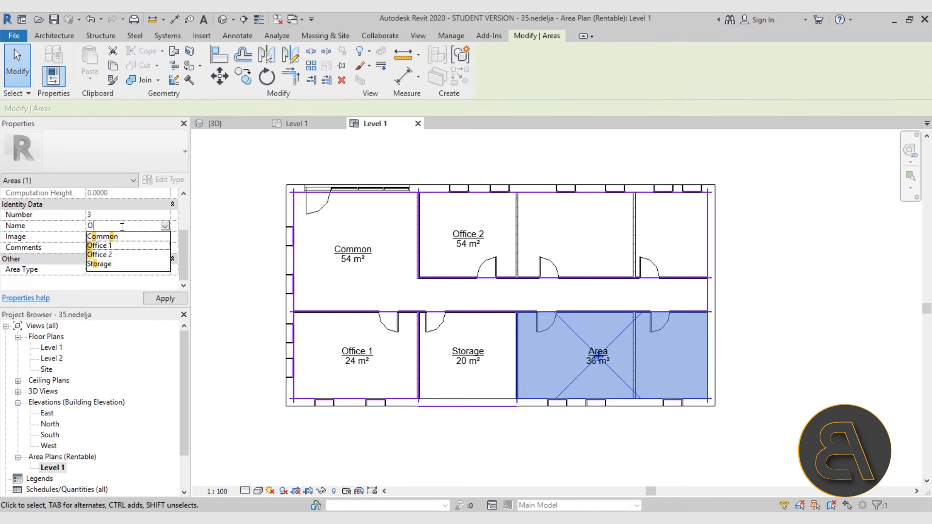
{"action": "type", "text": "ffice 3"}
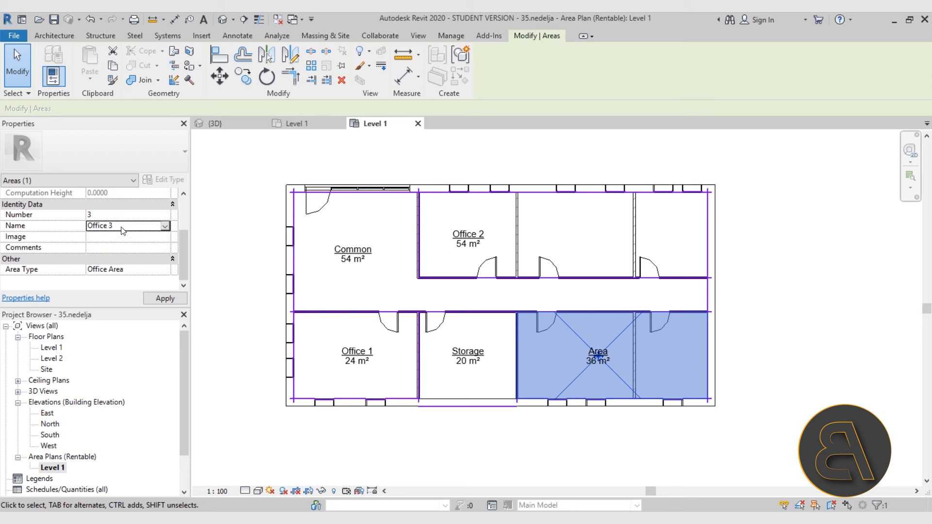
{"action": "left_click", "coordinate": [165, 298]}
{"action": "left_click", "coordinate": [234, 293]}
{"action": "scroll", "coordinate": [485, 262], "scroll_direction": "down", "scroll_amount": 2}
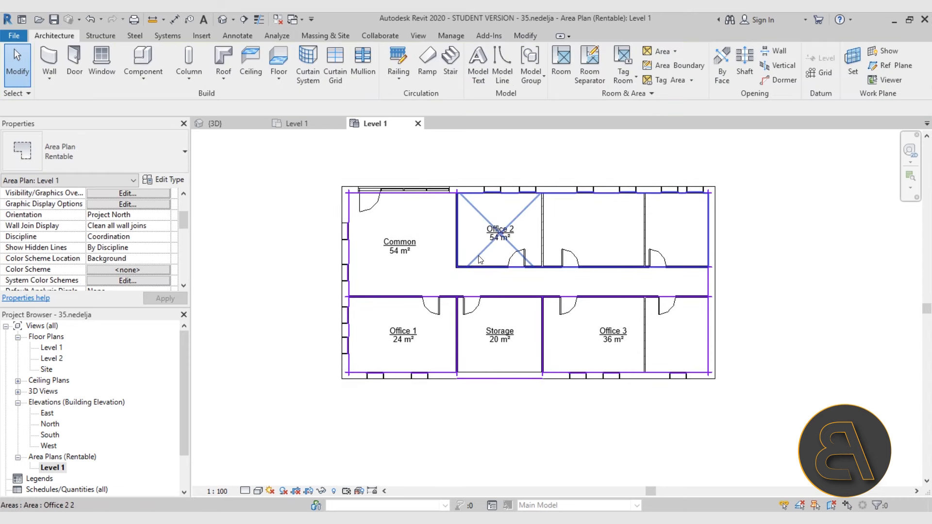
{"action": "left_click", "coordinate": [600, 354]}
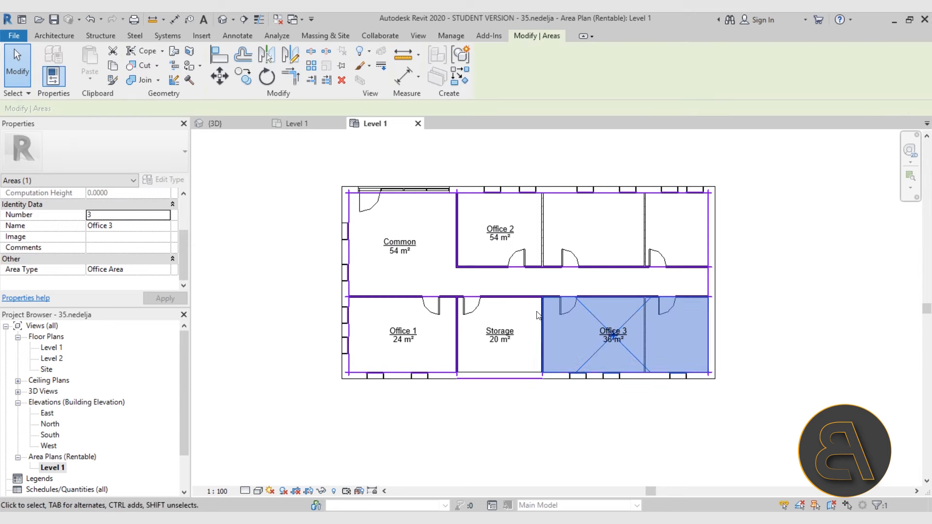
{"action": "left_click", "coordinate": [524, 410]}
{"action": "middle_click_drag", "start_coordinate": [497, 217], "coordinate": [497, 220]}
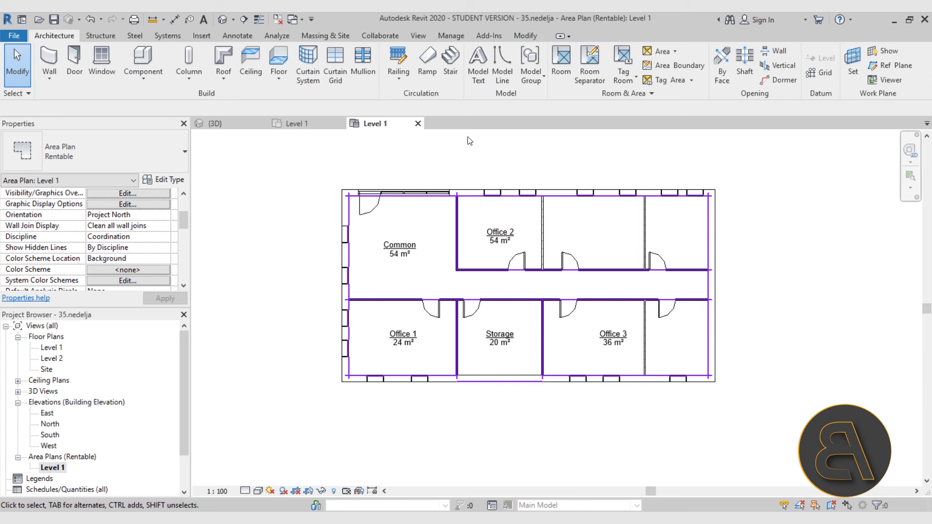
- Place a color fill legend beside the building's entrance hall side, using space type Areas (Rentable) and the Rentable Area color scheme
{"action": "left_click", "coordinate": [239, 37]}
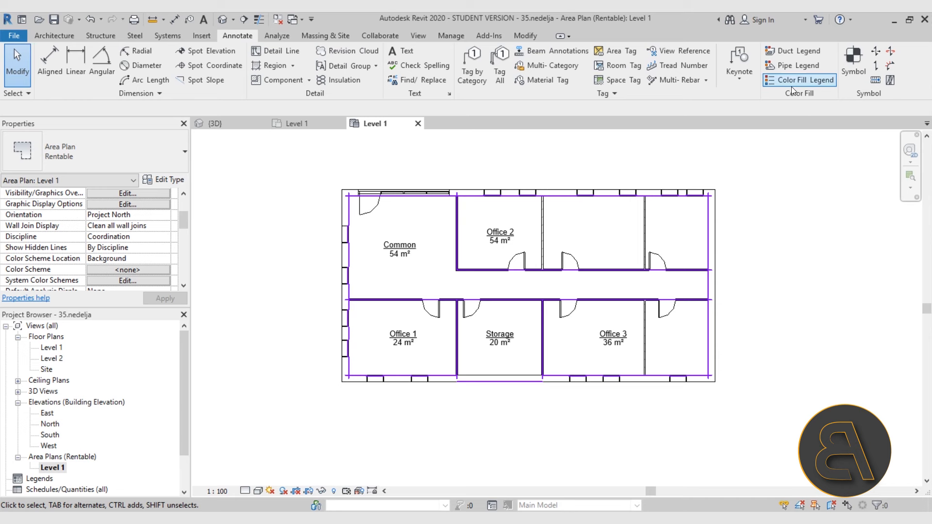
{"action": "left_click", "coordinate": [776, 79]}
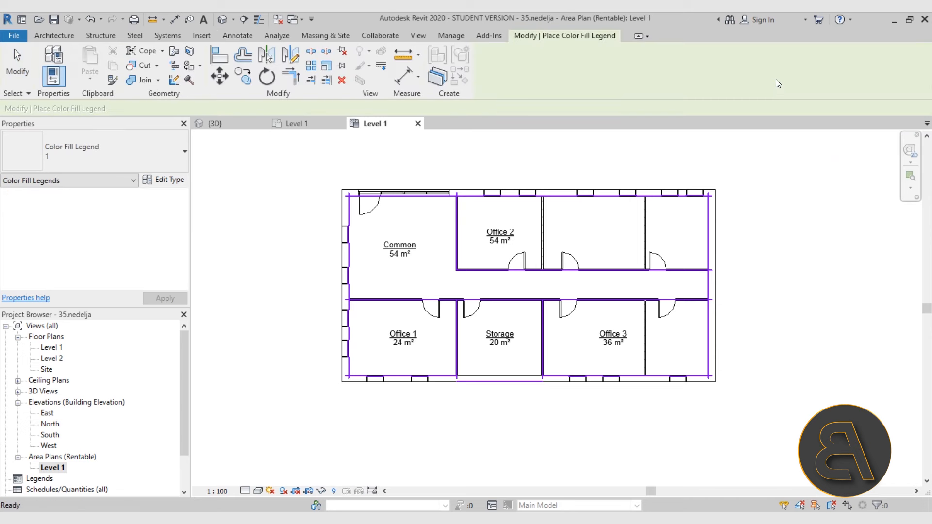
{"action": "scroll", "coordinate": [305, 252], "scroll_direction": "down", "scroll_amount": 3}
{"action": "middle_click_drag", "start_coordinate": [304, 251], "coordinate": [403, 259]}
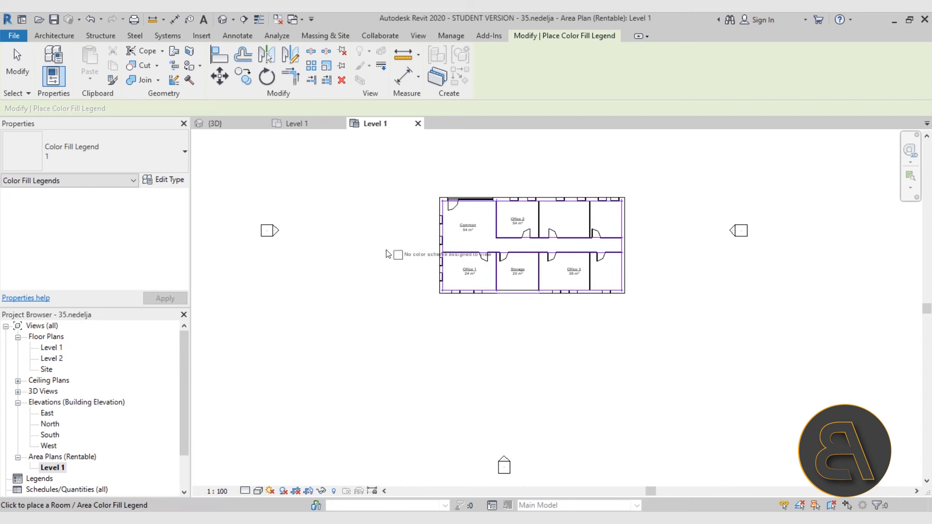
{"action": "left_click", "coordinate": [307, 233]}
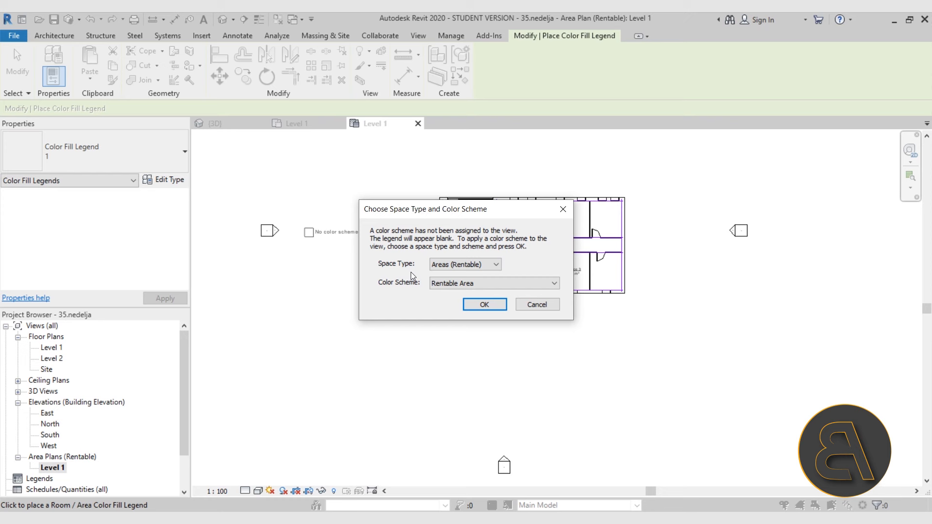
{"action": "left_click", "coordinate": [447, 267]}
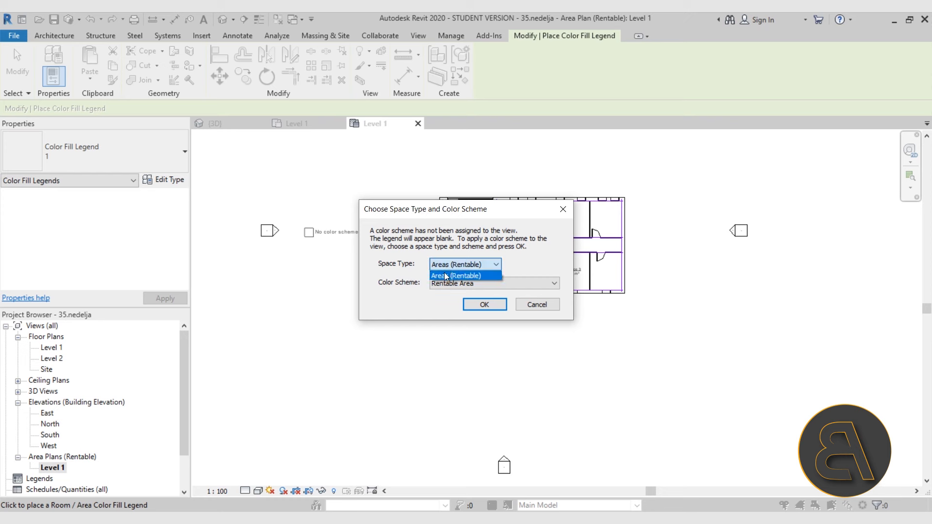
{"action": "left_click", "coordinate": [441, 273]}
{"action": "left_click", "coordinate": [444, 287]}
{"action": "left_click", "coordinate": [463, 286]}
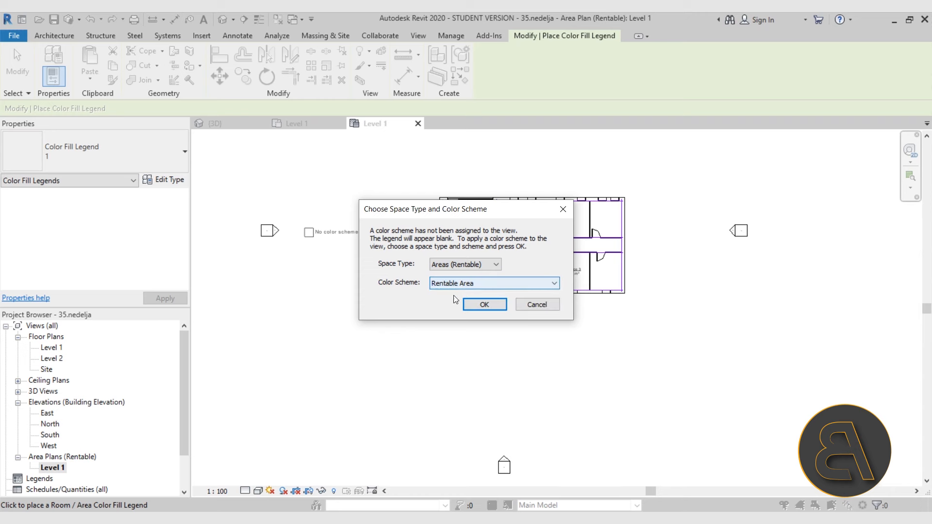
{"action": "left_click", "coordinate": [484, 306]}
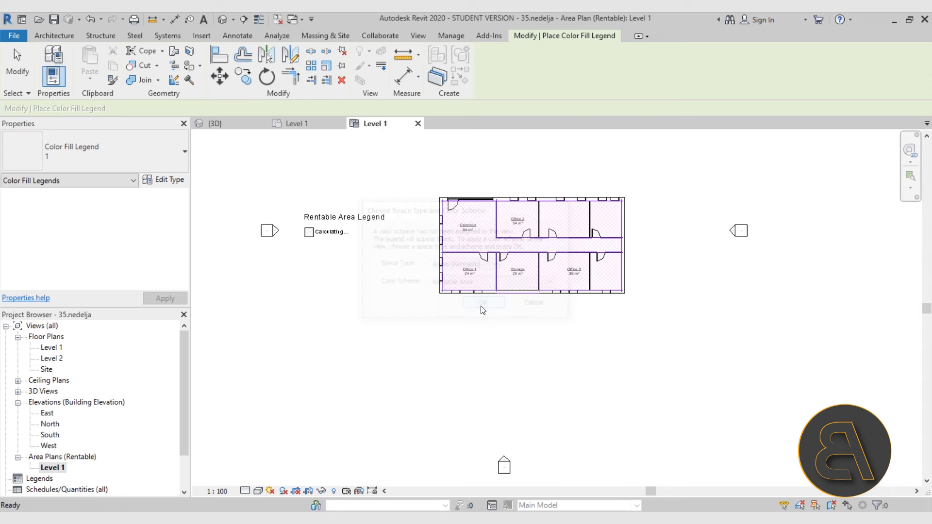
- Review the swatch, text and title settings in the color fill legend's type properties and cancel out of them
{"action": "scroll", "coordinate": [339, 232], "scroll_direction": "up", "scroll_amount": 4}
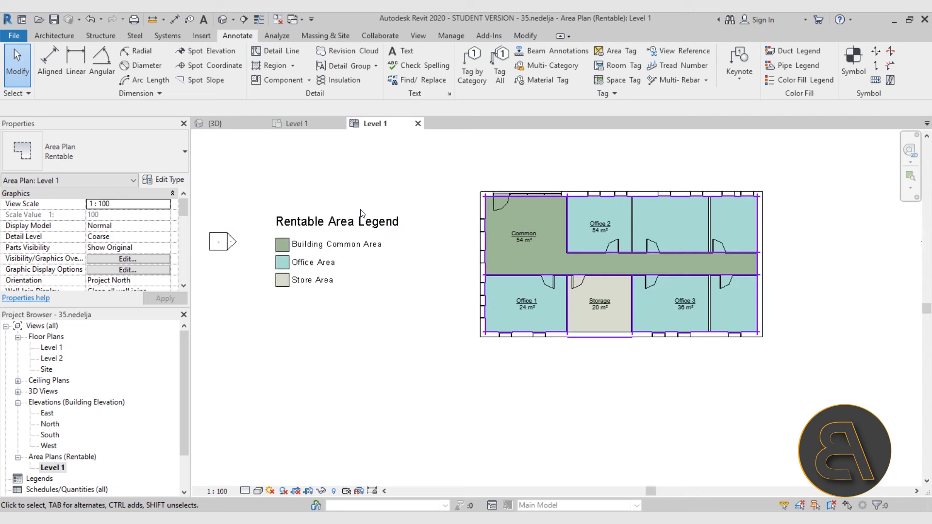
{"action": "middle_click_drag", "start_coordinate": [416, 273], "coordinate": [410, 280]}
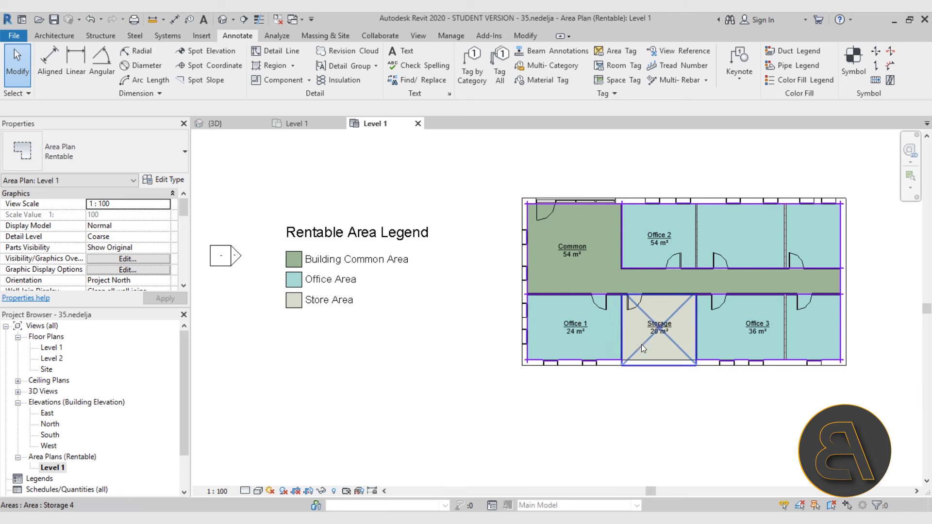
{"action": "left_click", "coordinate": [409, 241]}
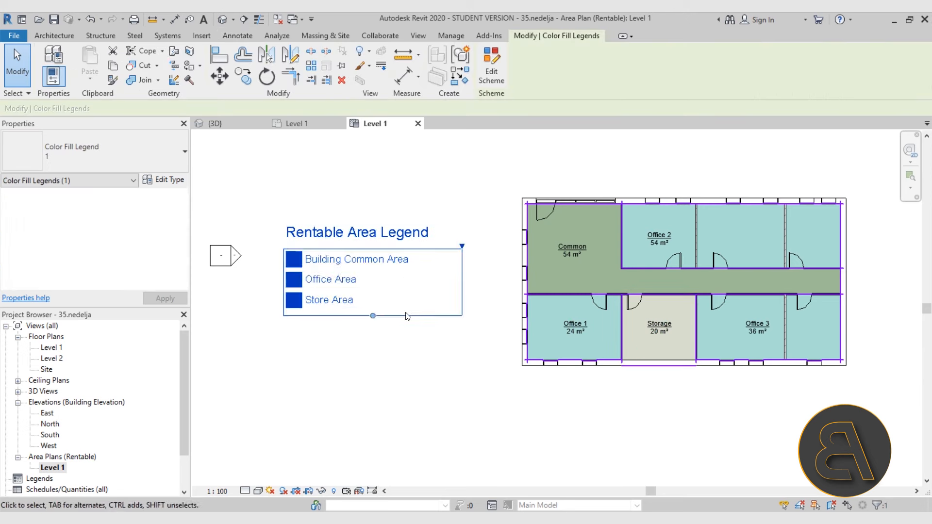
{"action": "left_click", "coordinate": [390, 341]}
{"action": "left_click", "coordinate": [365, 258]}
{"action": "left_click", "coordinate": [168, 182]}
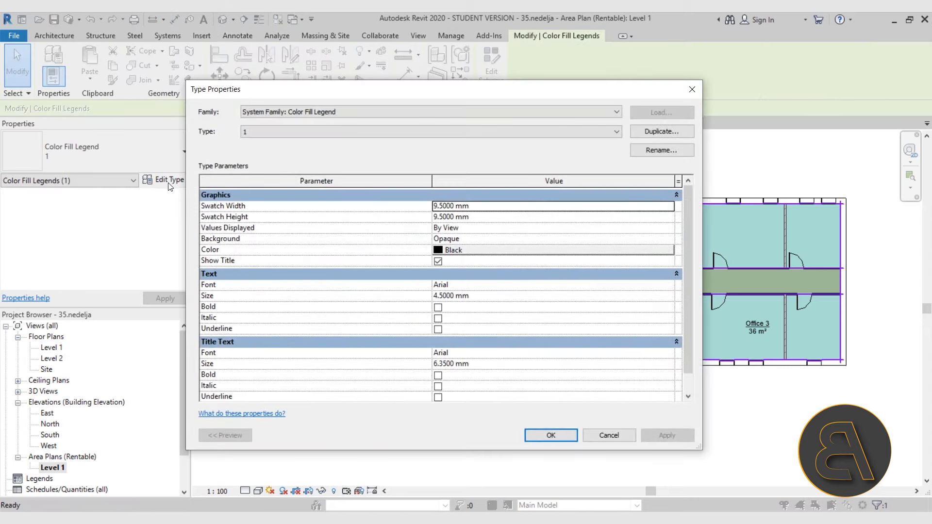
{"action": "left_click", "coordinate": [605, 439]}
{"action": "left_click", "coordinate": [589, 420]}
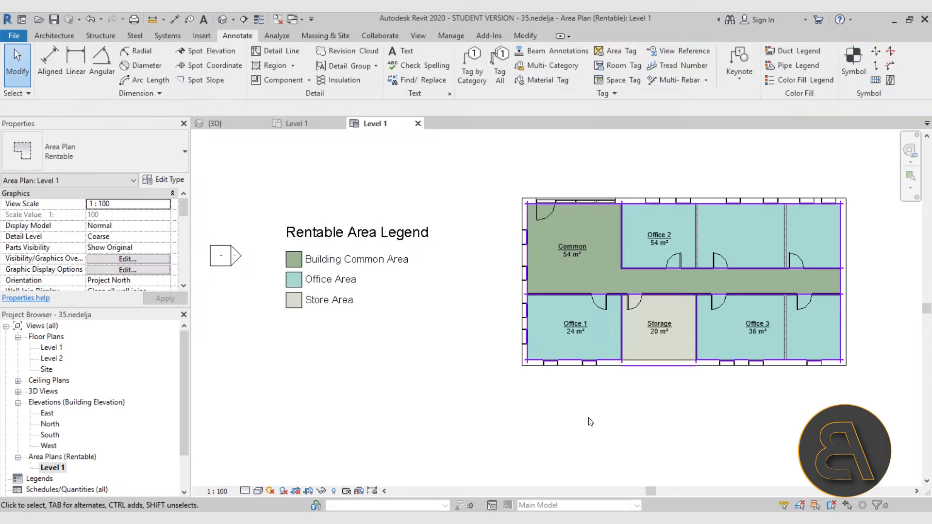
- Move the color fill legend slightly closer to the building and set the scheme's Building Common Area color to RGB 205-194-131
{"action": "left_click", "coordinate": [364, 233]}
{"action": "left_click_drag", "start_coordinate": [316, 240], "coordinate": [336, 240]}
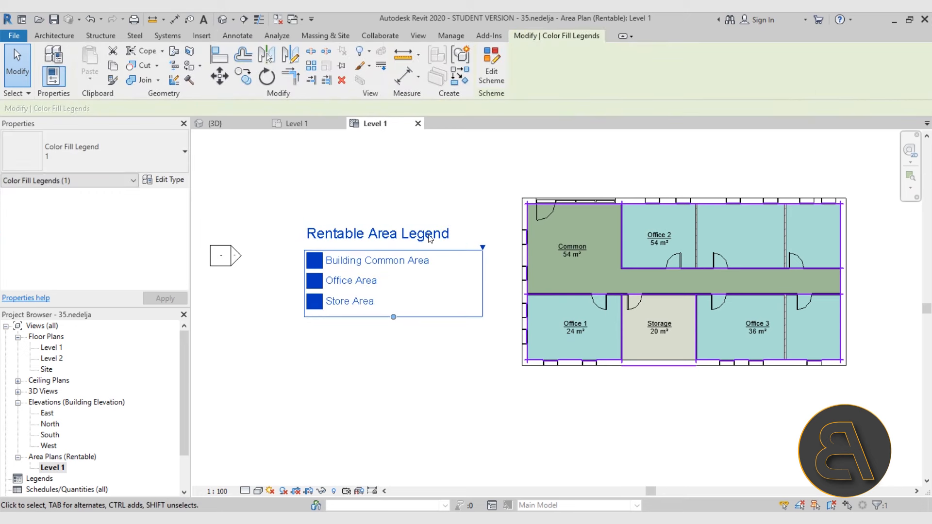
{"action": "left_click", "coordinate": [491, 77]}
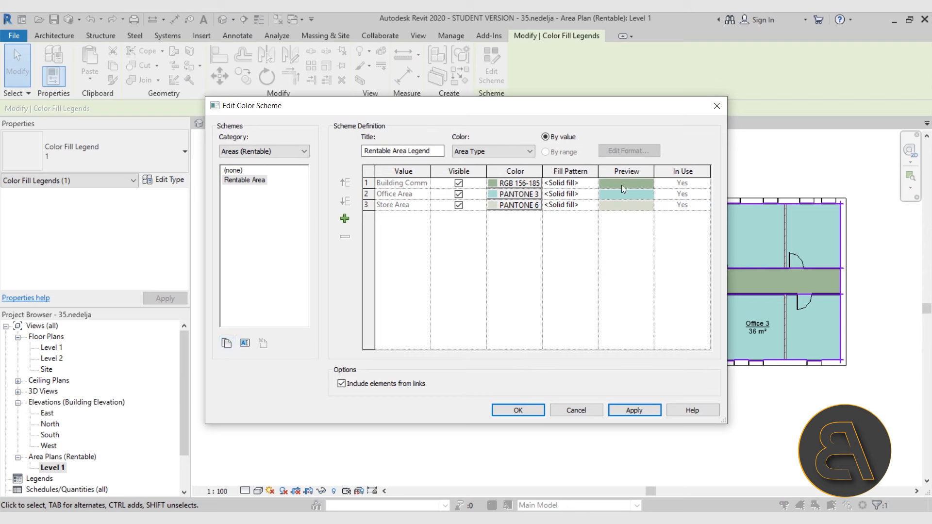
{"action": "left_click", "coordinate": [533, 183]}
{"action": "left_click_drag", "start_coordinate": [486, 204], "coordinate": [498, 236]}
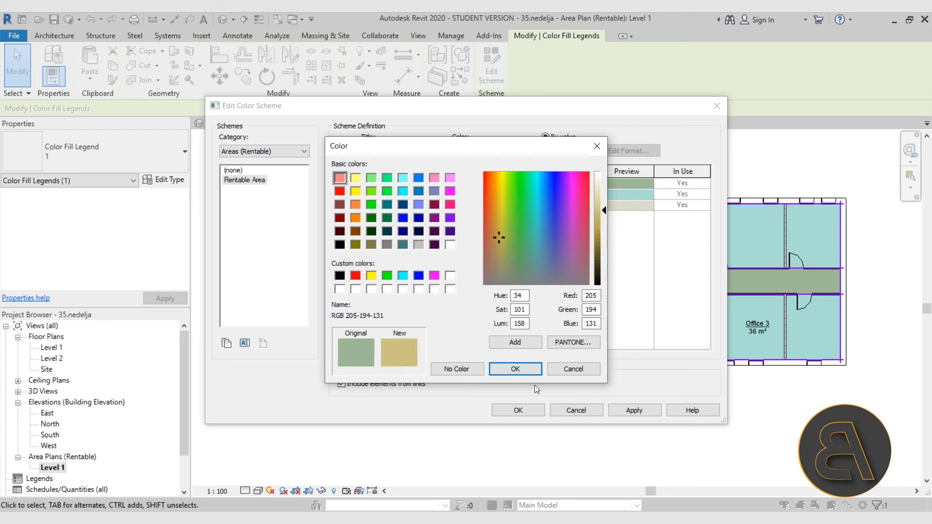
{"action": "left_click", "coordinate": [514, 369]}
{"action": "left_click", "coordinate": [622, 412]}
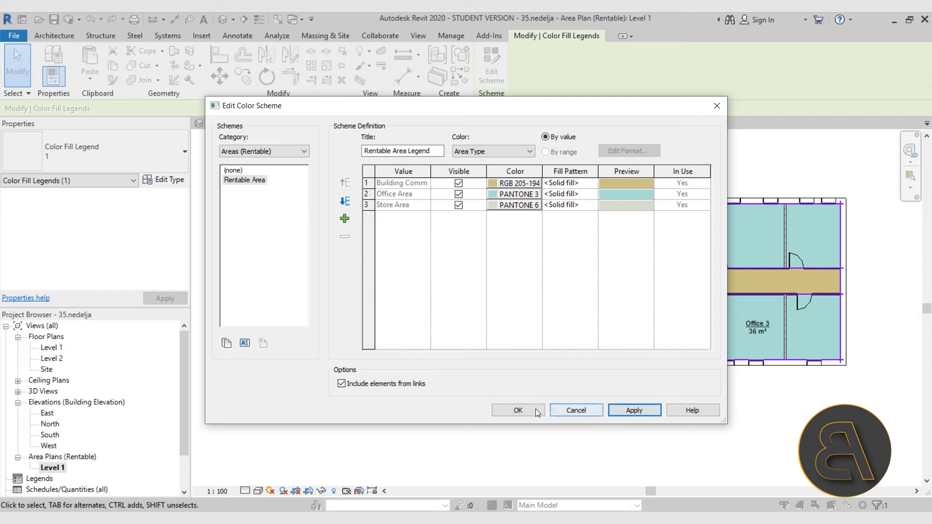
{"action": "left_click", "coordinate": [518, 410]}
{"action": "key", "text": "Escape"}
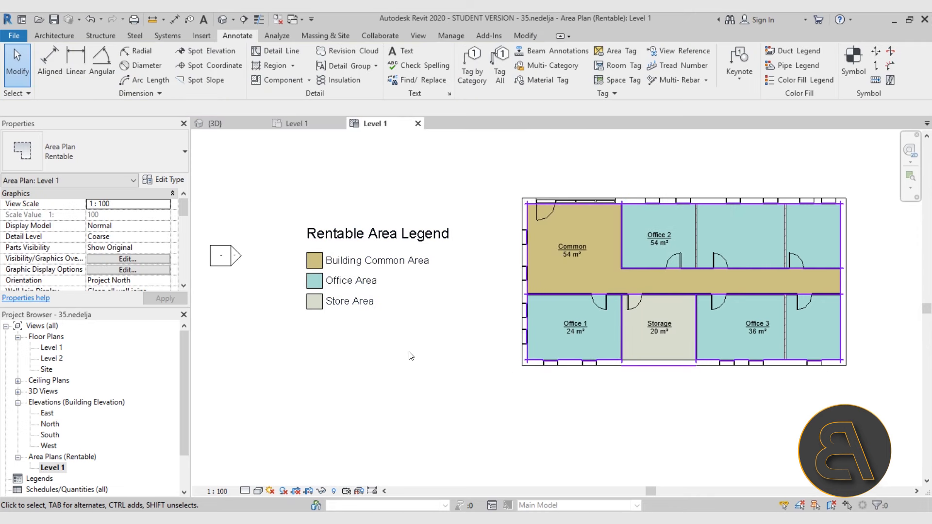
{"action": "middle_click_drag", "start_coordinate": [456, 331], "coordinate": [377, 321]}
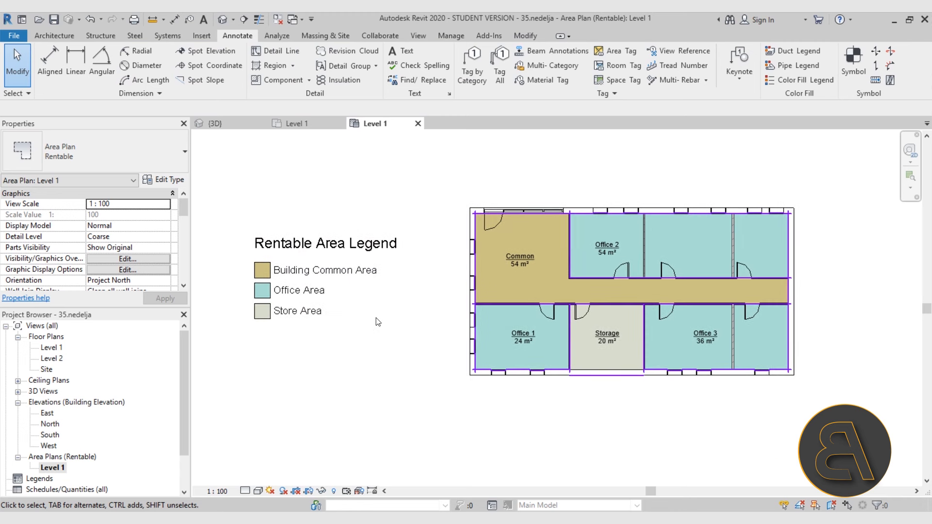